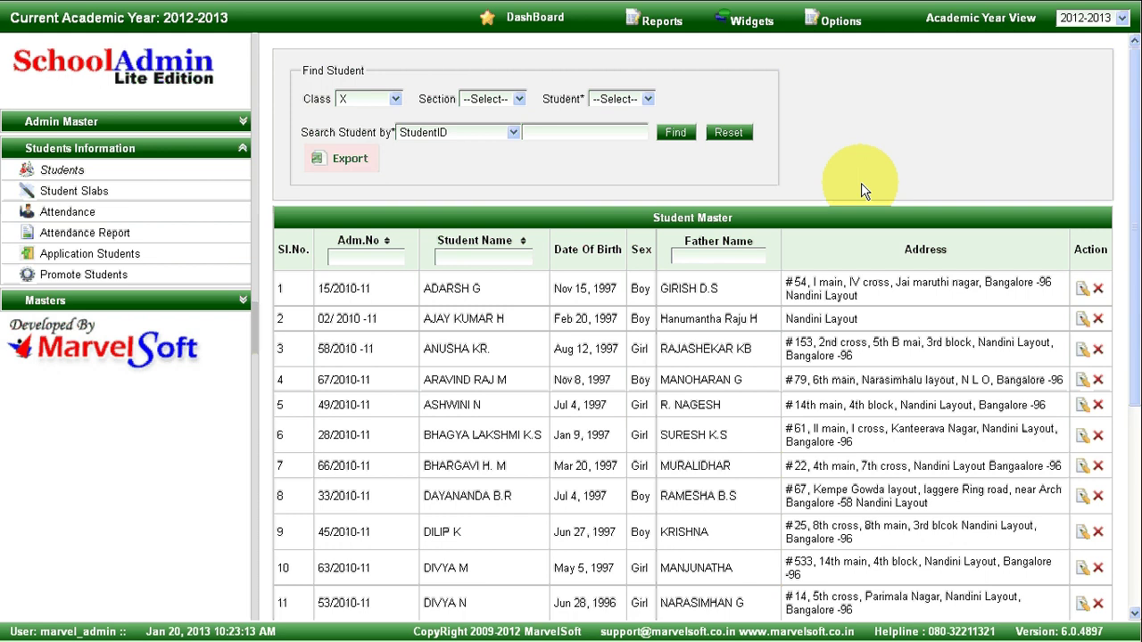
Expand Admin Master to list the fee payment, receipt, dues, collection report, cash and staff pages.
{"action": "left_click", "coordinate": [162, 124]}
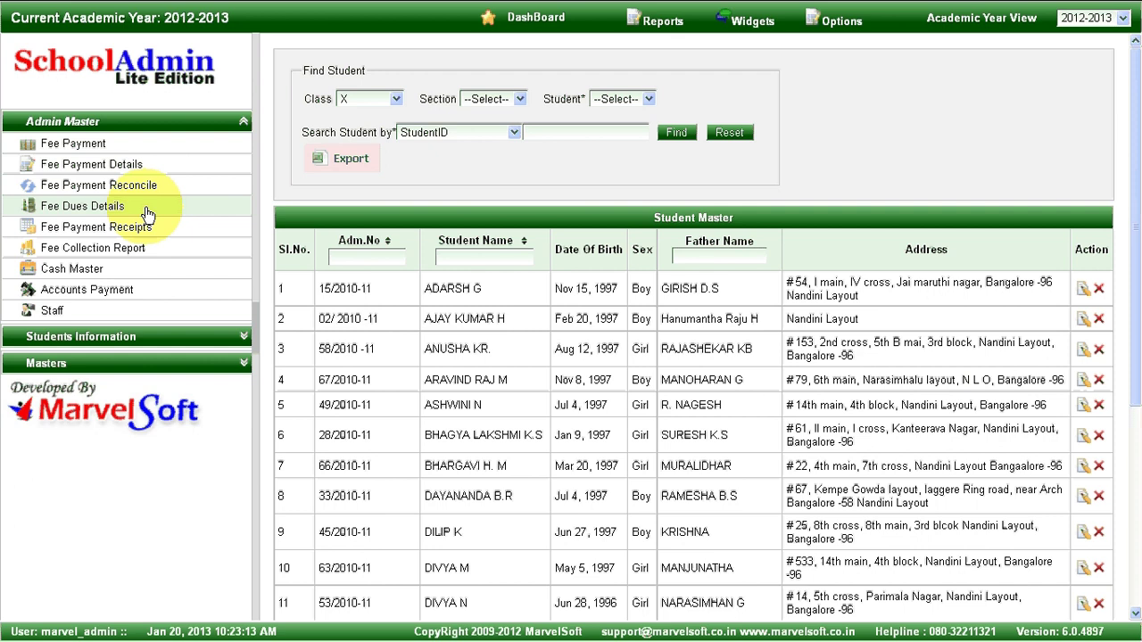
View the Cash Master fee payments page and the Staff list.
{"action": "left_click", "coordinate": [137, 272]}
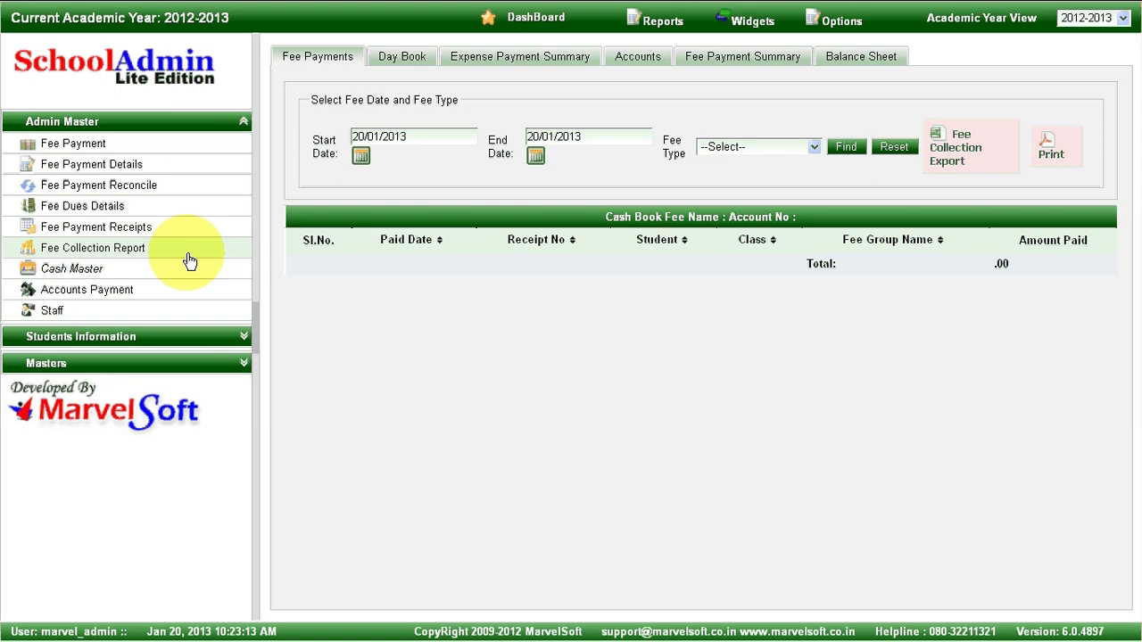
{"action": "left_click", "coordinate": [143, 312]}
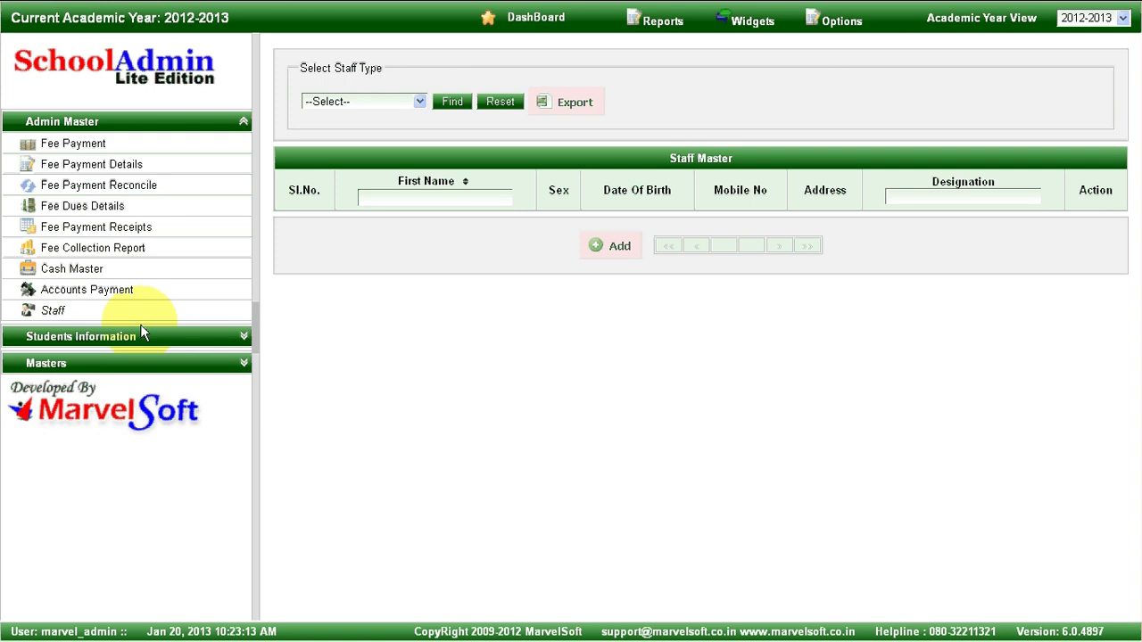
{"action": "left_click", "coordinate": [132, 339]}
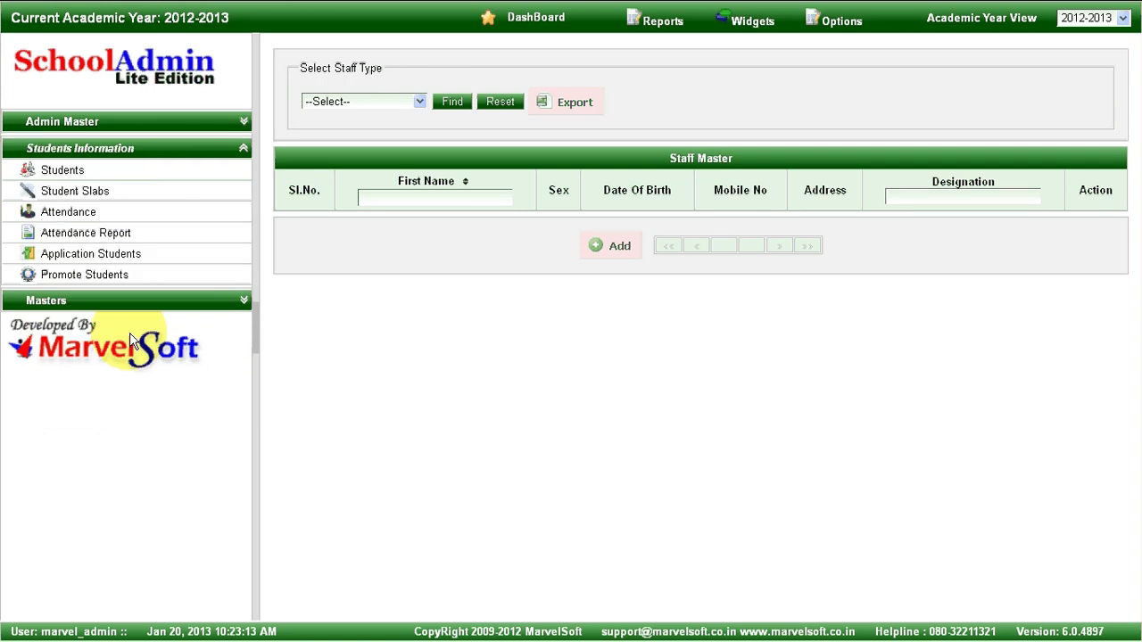
Browse the Accounts Head and Accounts lists, then reopen the Students list.
{"action": "left_click", "coordinate": [83, 302]}
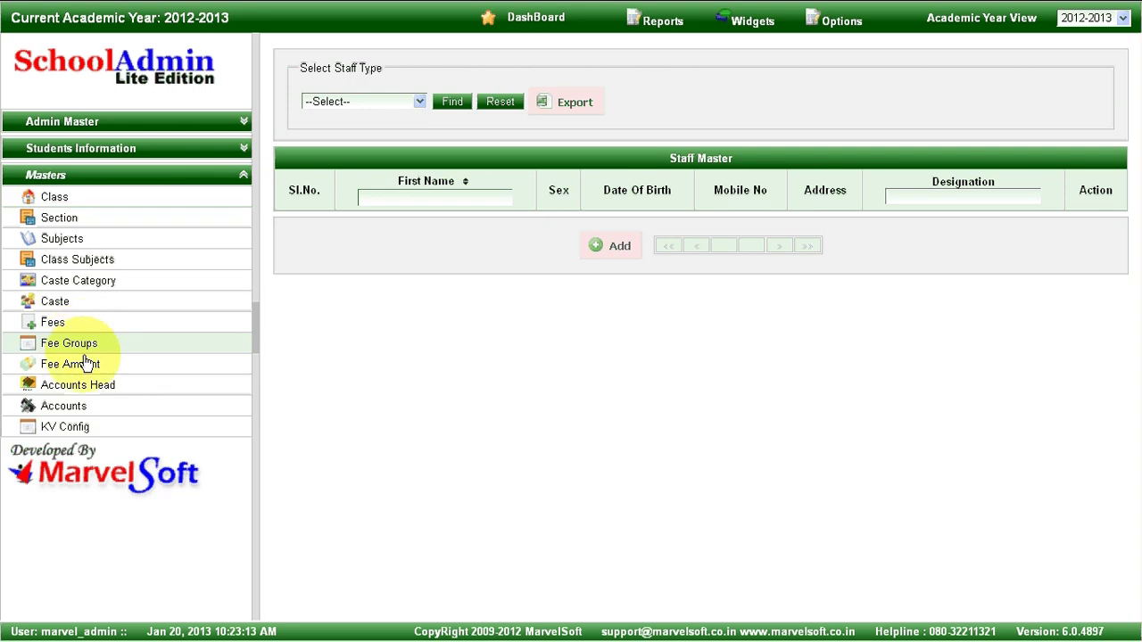
{"action": "left_click", "coordinate": [104, 391]}
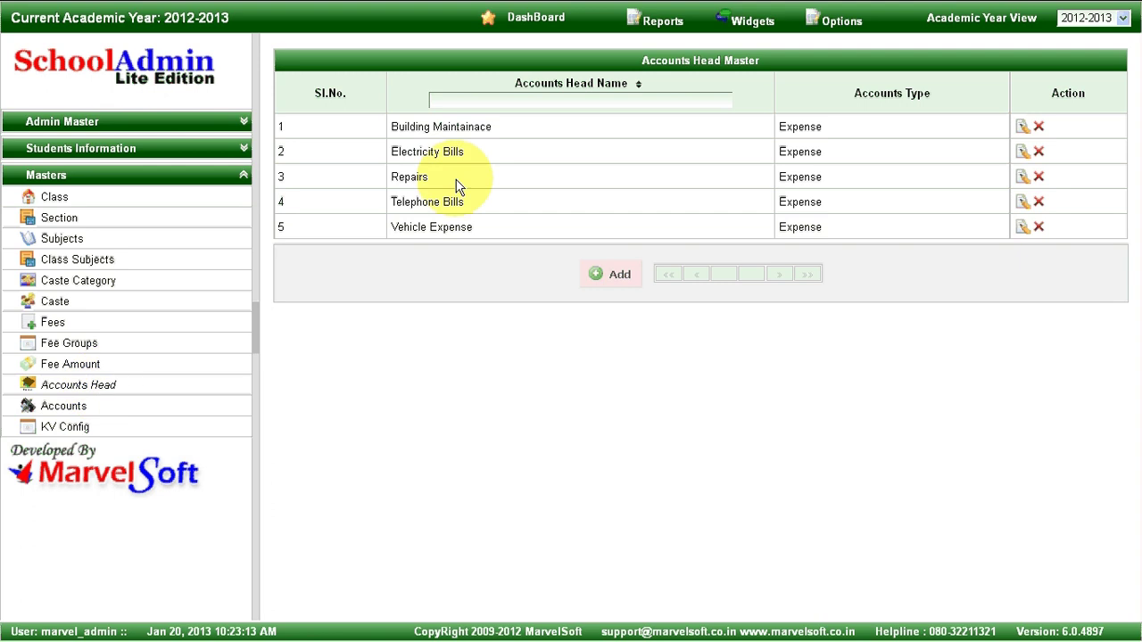
{"action": "left_click", "coordinate": [103, 413]}
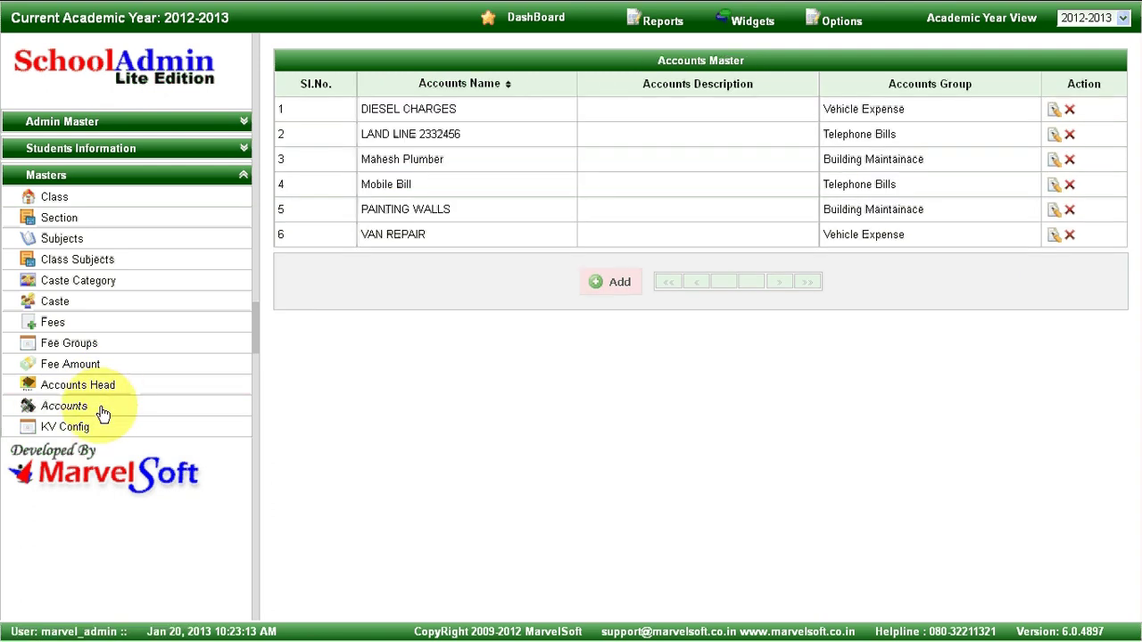
{"action": "left_click", "coordinate": [155, 157]}
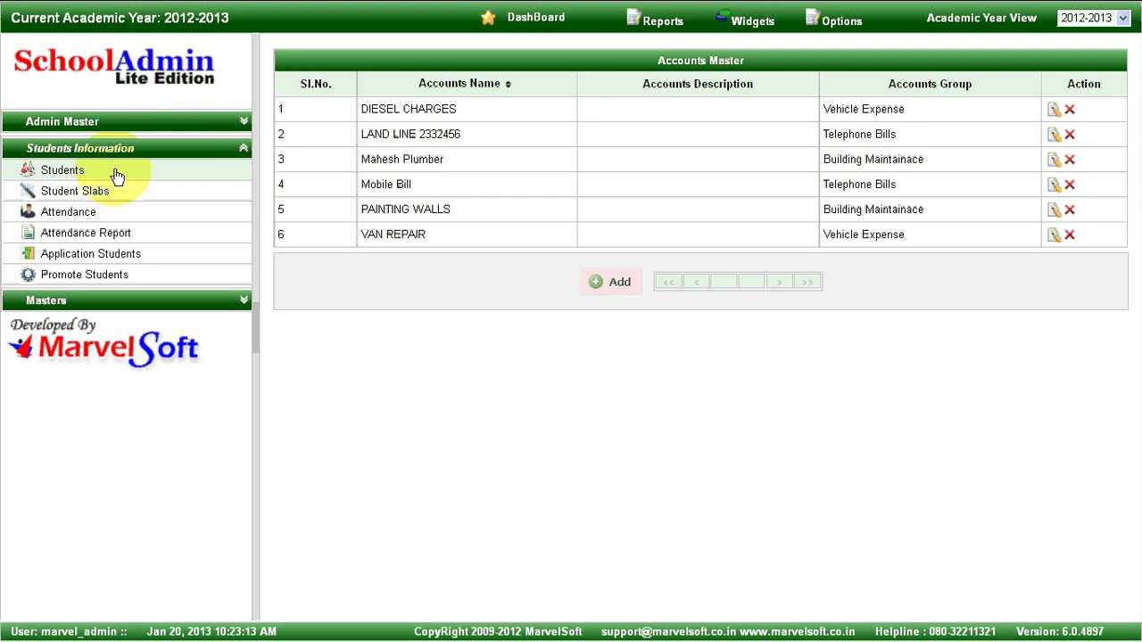
{"action": "left_click", "coordinate": [116, 175]}
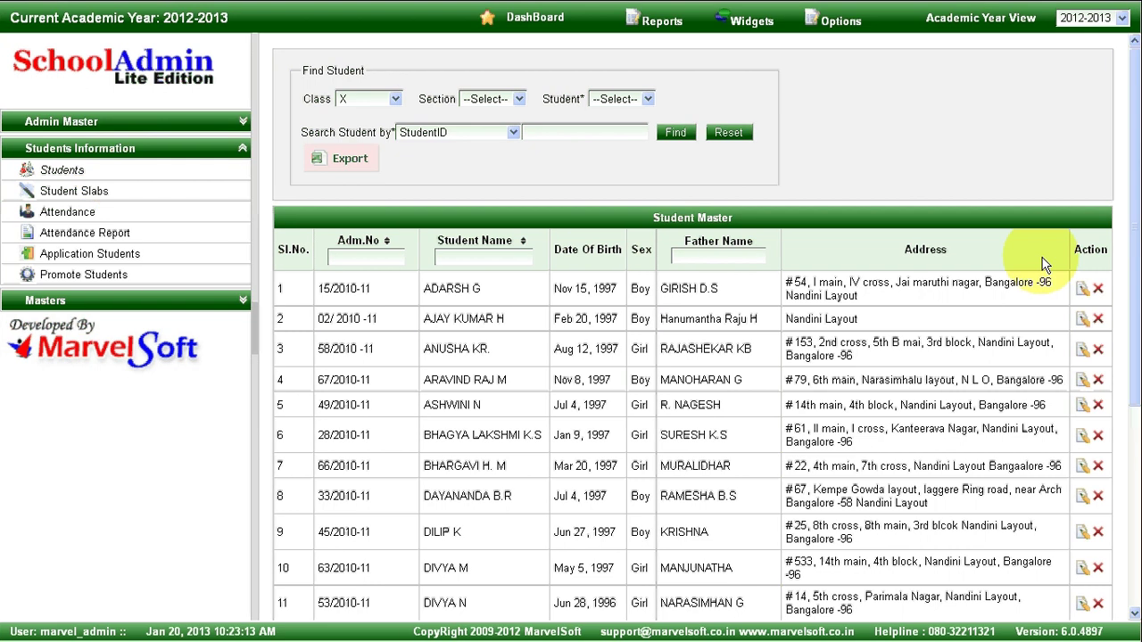
Filter the student list to class X, section B.
{"action": "scroll", "coordinate": [1122, 421], "scroll_direction": "down", "scroll_amount": 4}
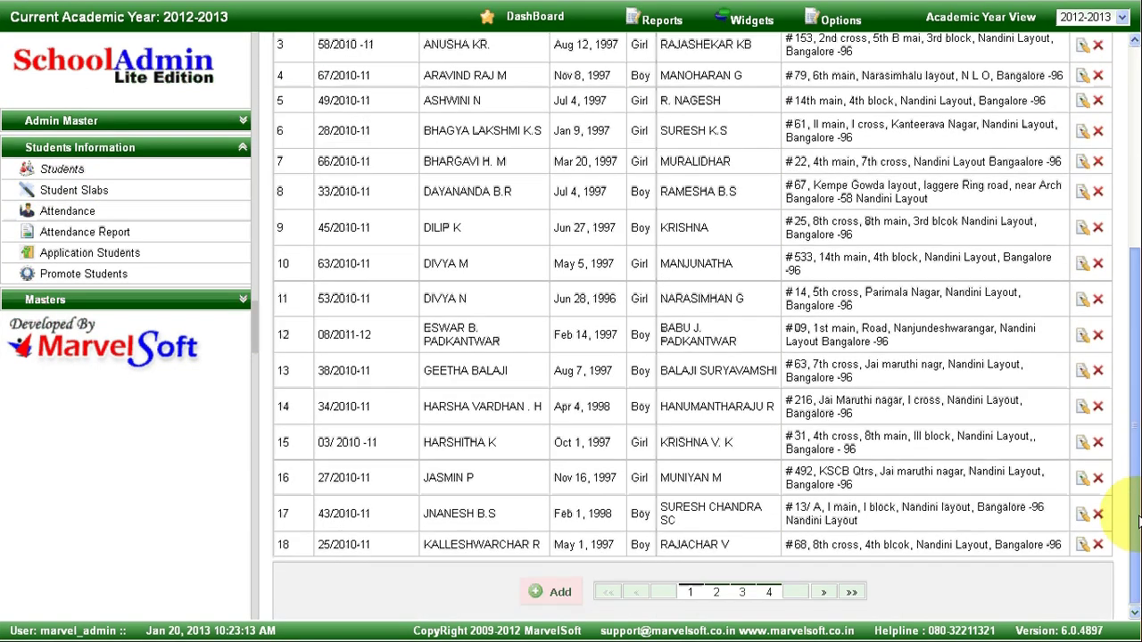
{"action": "scroll", "coordinate": [1133, 321], "scroll_direction": "up", "scroll_amount": 2}
{"action": "scroll", "coordinate": [1133, 321], "scroll_direction": "up", "scroll_amount": 2}
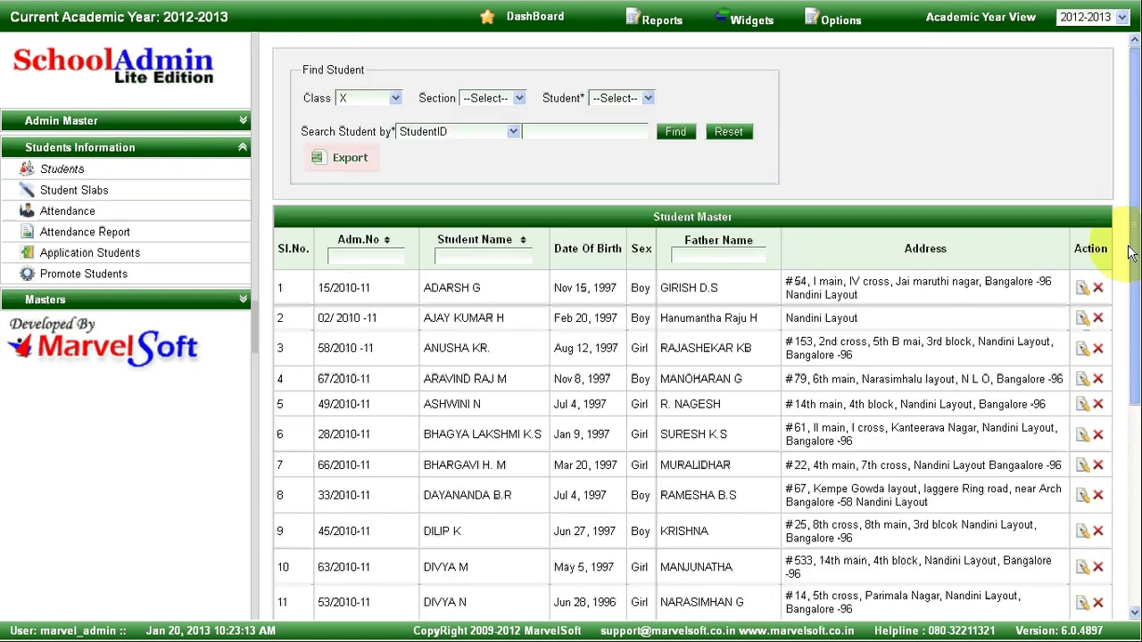
{"action": "left_click", "coordinate": [395, 99]}
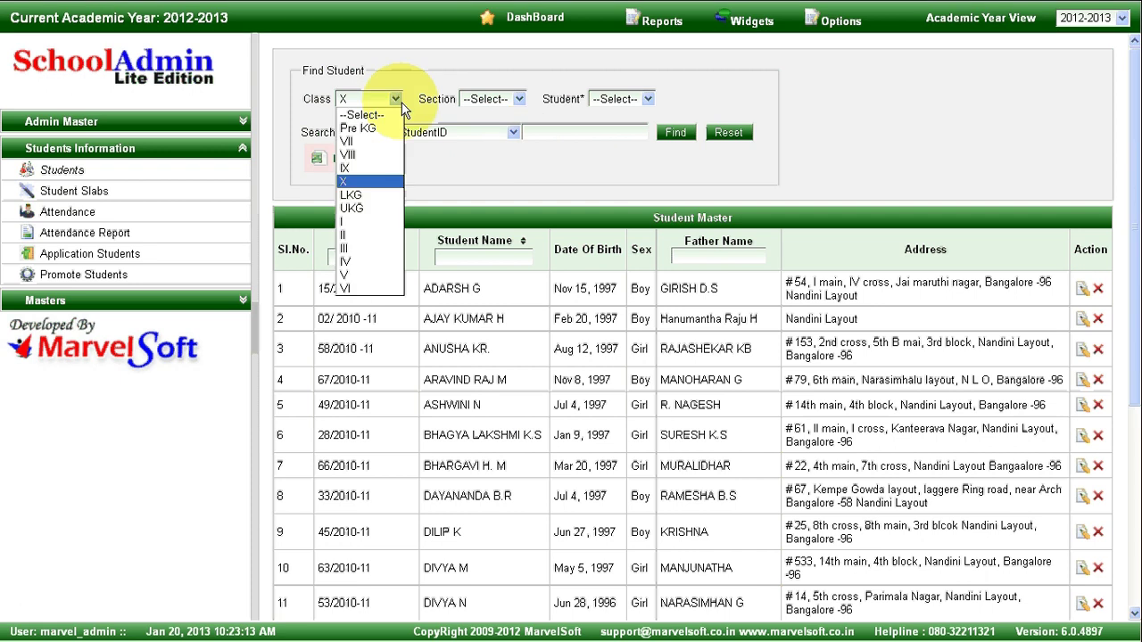
{"action": "left_click", "coordinate": [400, 104]}
{"action": "left_click", "coordinate": [517, 100]}
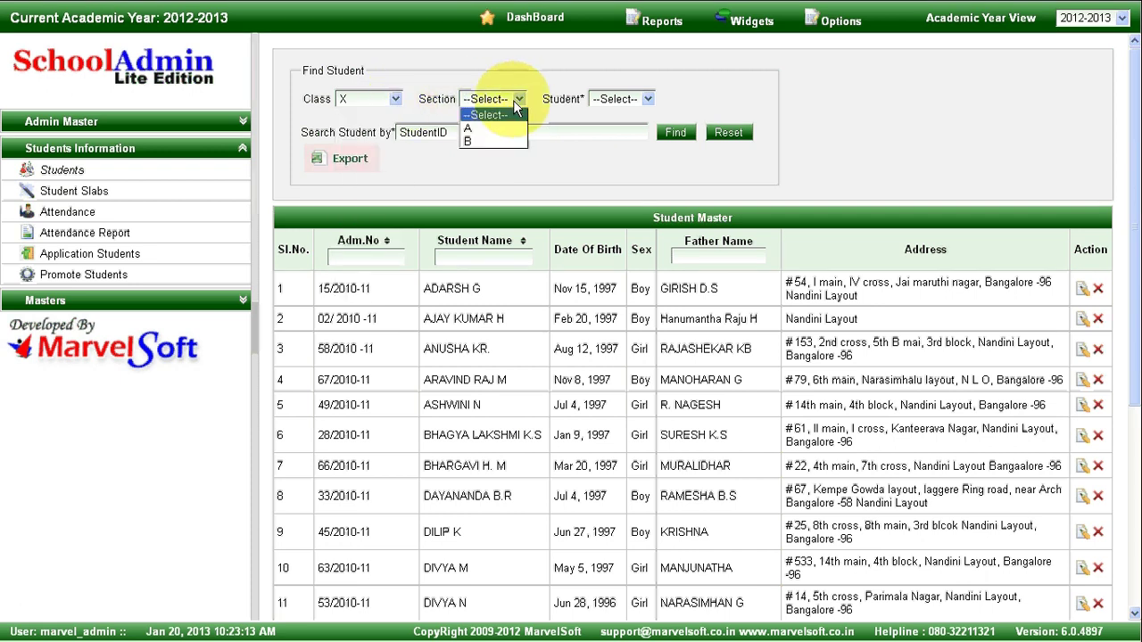
{"action": "left_click", "coordinate": [513, 100]}
{"action": "left_click", "coordinate": [635, 103]}
{"action": "left_click", "coordinate": [636, 104]}
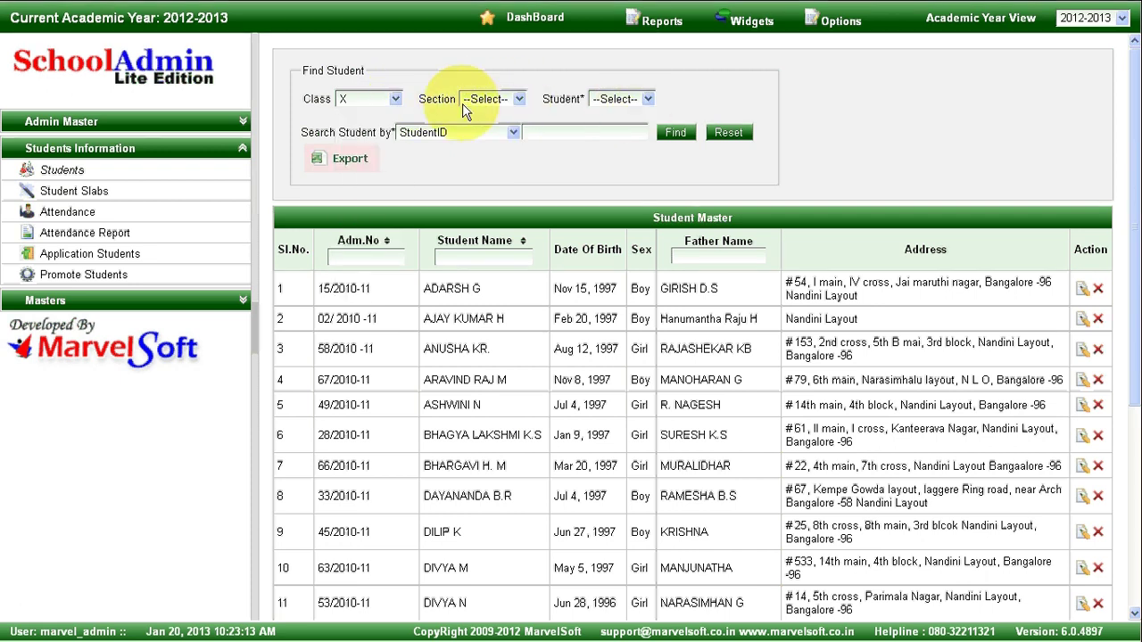
{"action": "left_click", "coordinate": [500, 100]}
{"action": "left_click", "coordinate": [488, 142]}
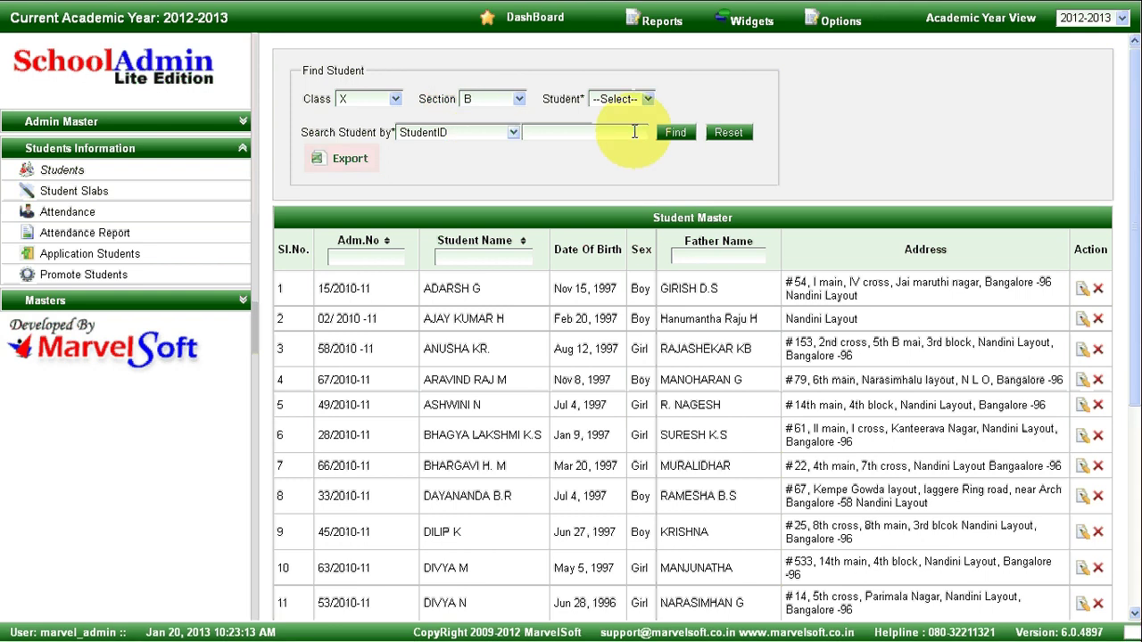
{"action": "left_click", "coordinate": [675, 142]}
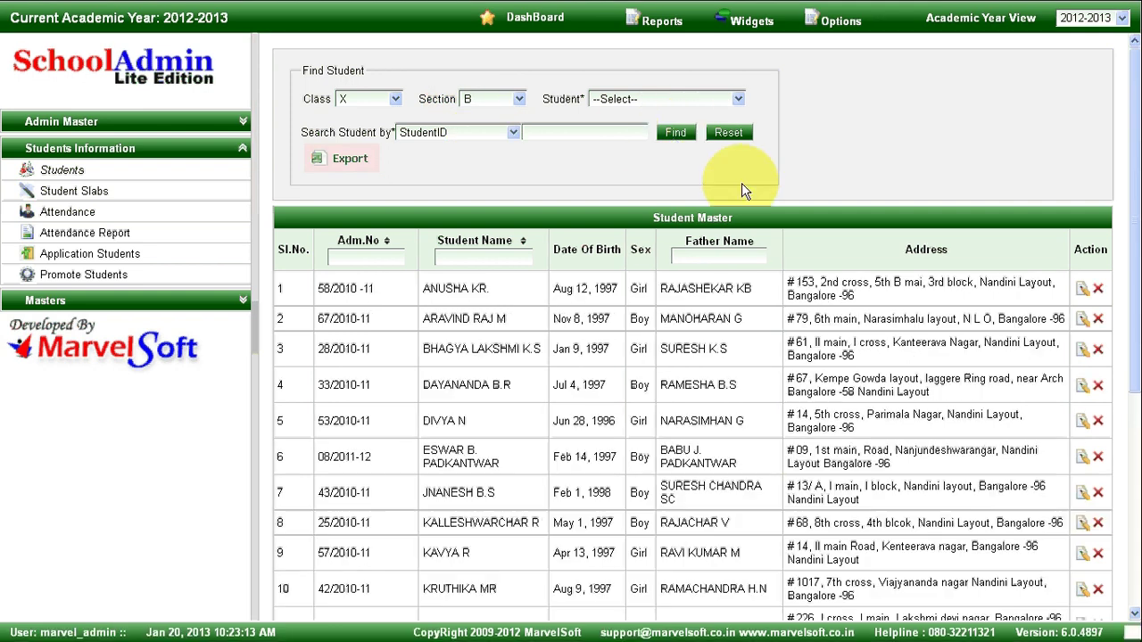
Review student 14's Address, Demography, Fee Payment's and Student History tabs, then close without saving.
{"action": "left_click_drag", "start_coordinate": [1139, 204], "coordinate": [1116, 428]}
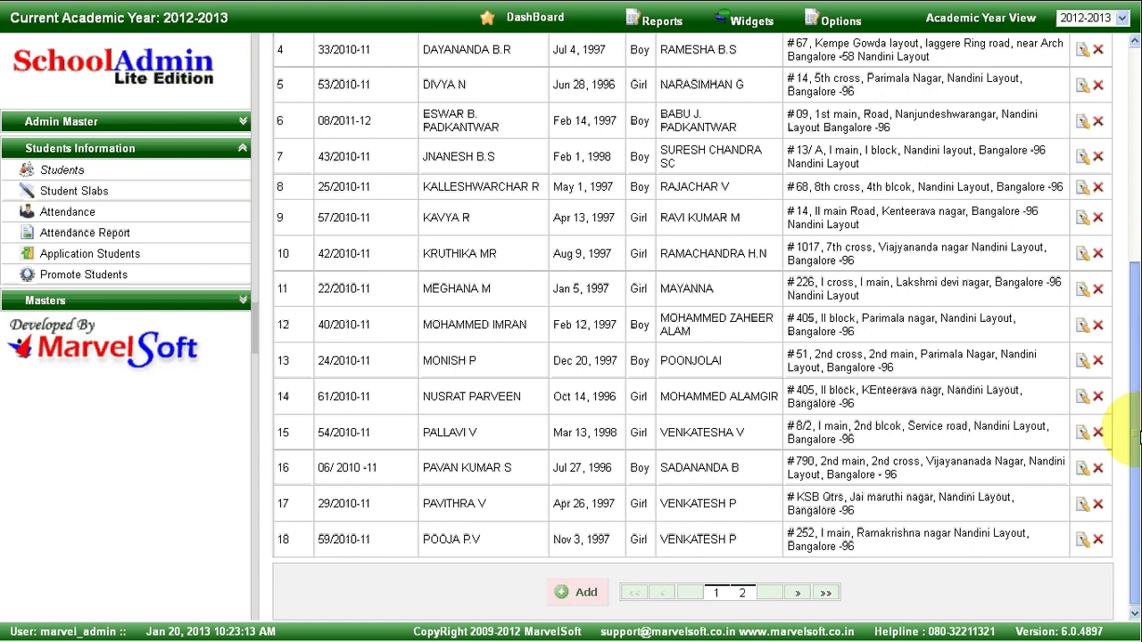
{"action": "left_click", "coordinate": [1084, 401]}
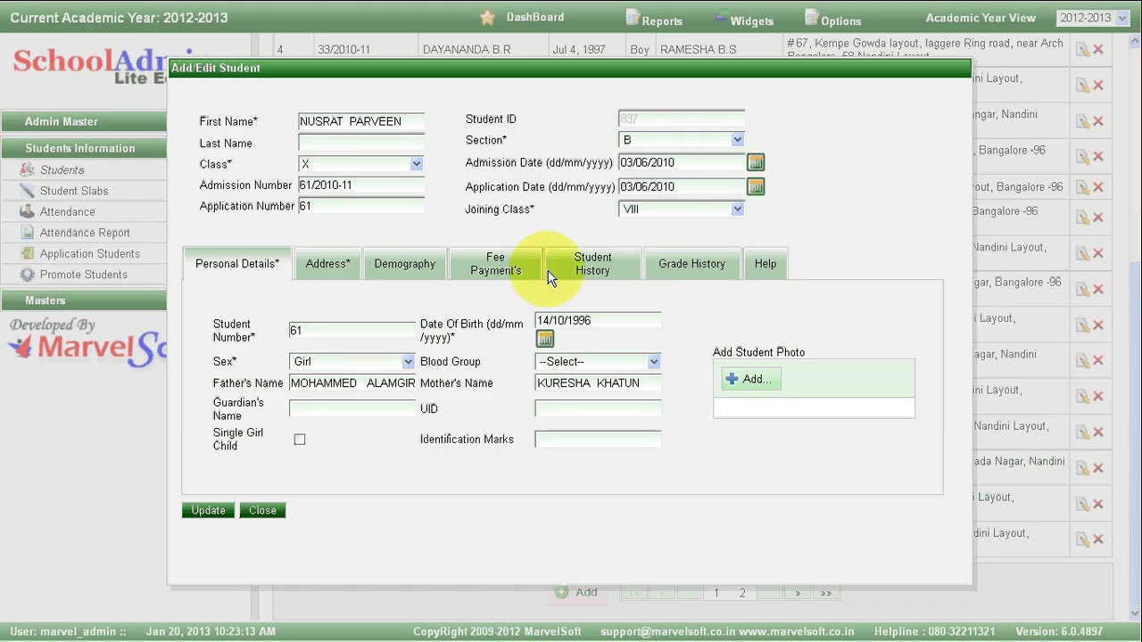
{"action": "left_click", "coordinate": [346, 266]}
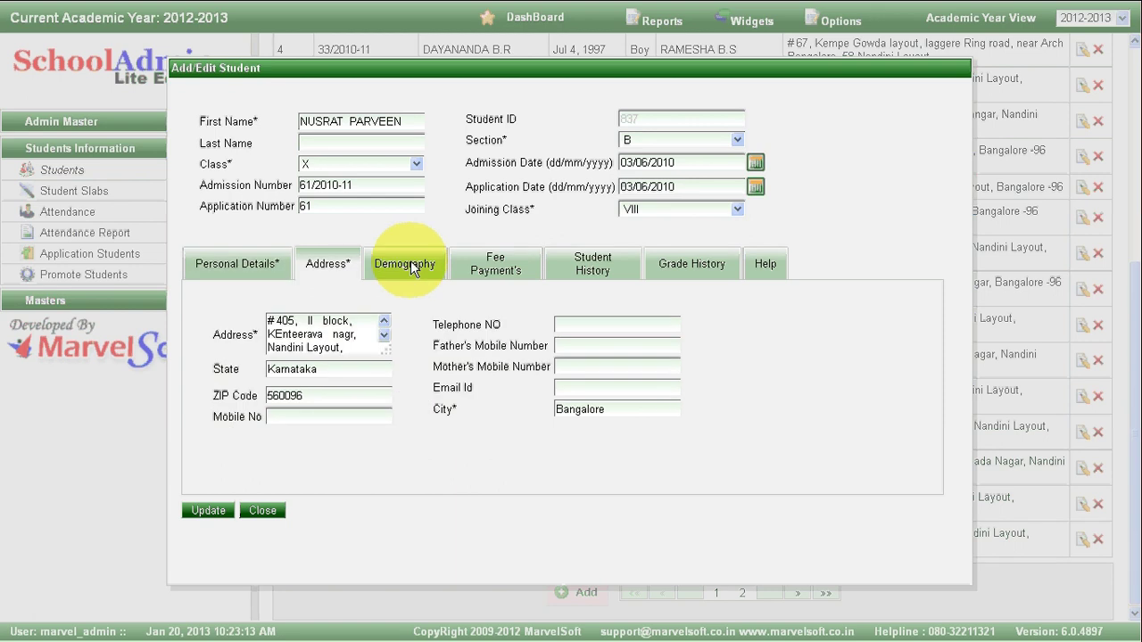
{"action": "left_click", "coordinate": [411, 260]}
{"action": "left_click", "coordinate": [499, 263]}
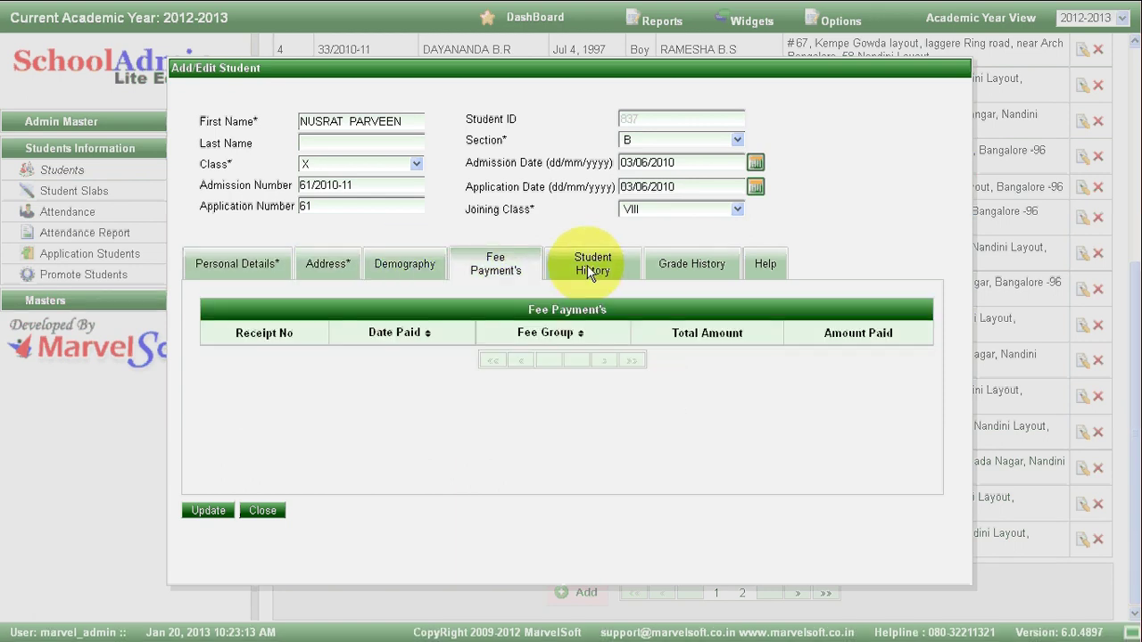
{"action": "left_click", "coordinate": [589, 268]}
{"action": "left_click", "coordinate": [1121, 331]}
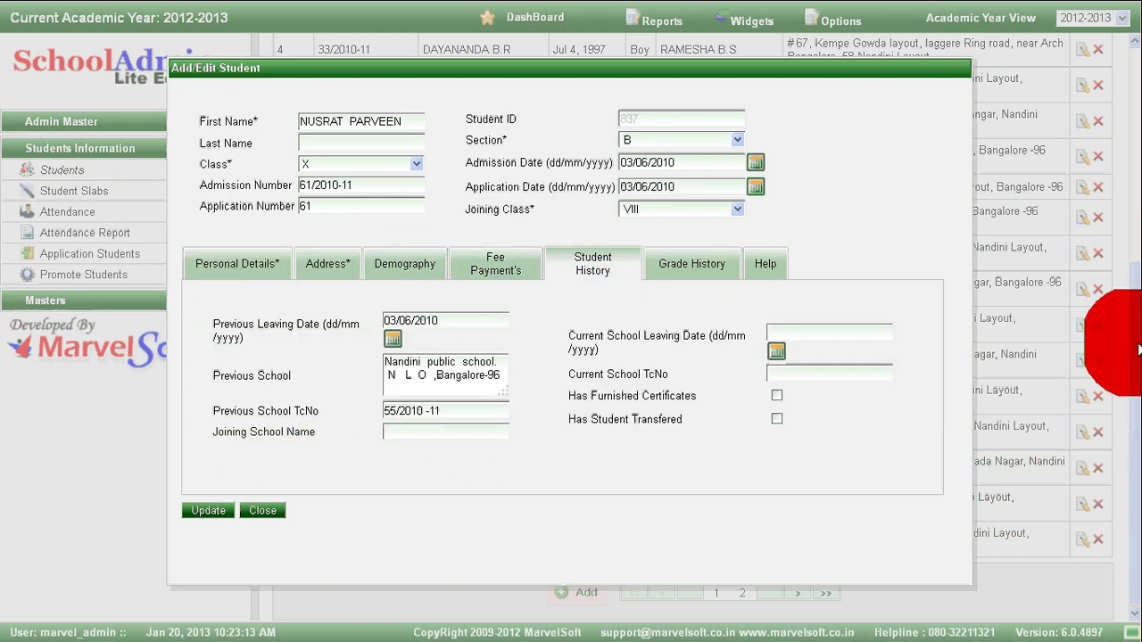
{"action": "triple_click", "coordinate": [1126, 168]}
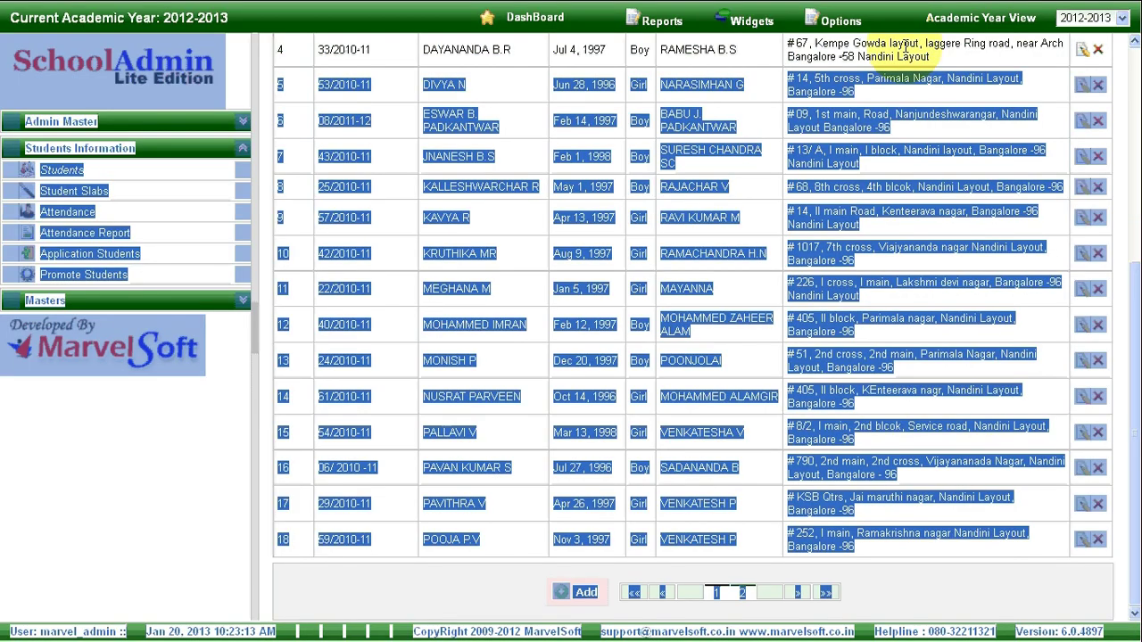
{"action": "left_click", "coordinate": [1137, 223]}
{"action": "left_click", "coordinate": [1135, 223]}
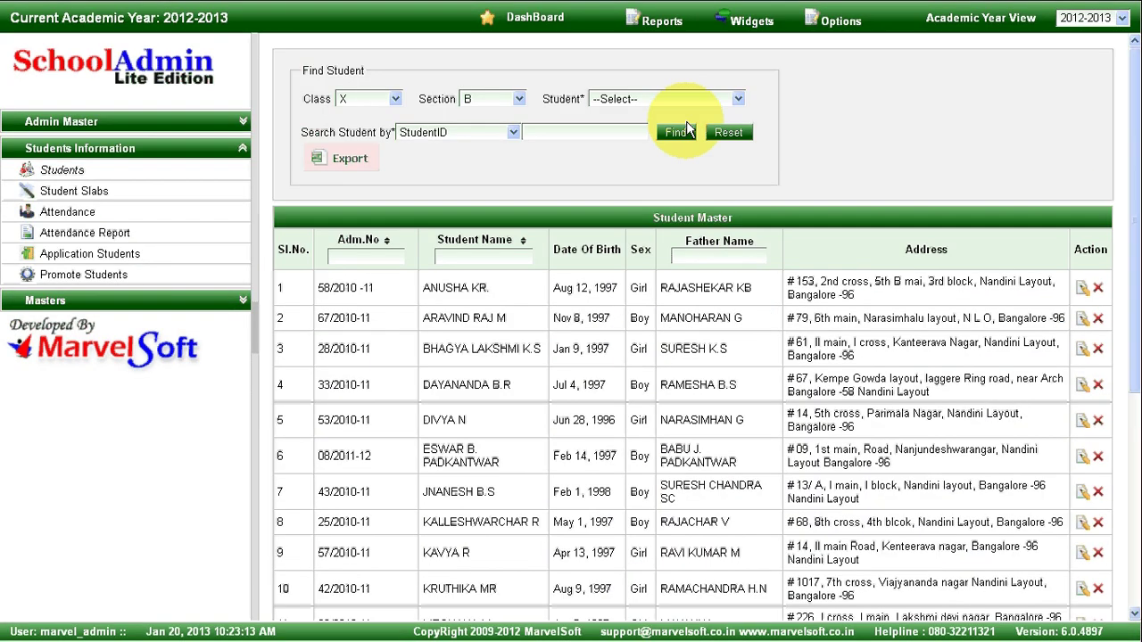
Open the Bonafide Certificate form for the first class X section B student.
{"action": "left_click", "coordinate": [648, 34]}
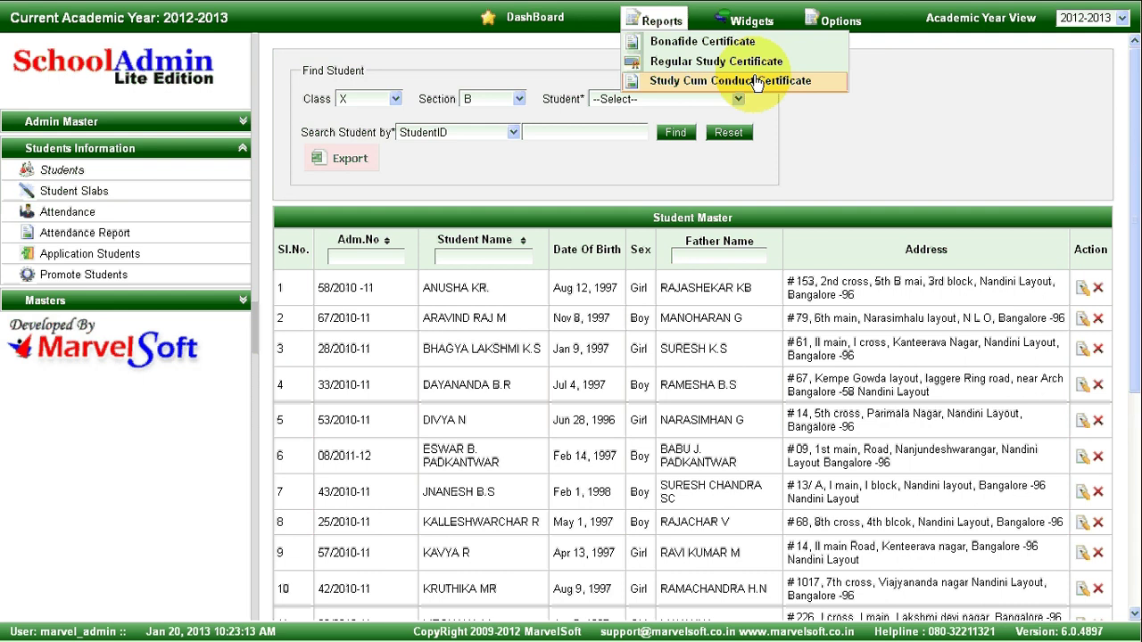
{"action": "left_click", "coordinate": [684, 60]}
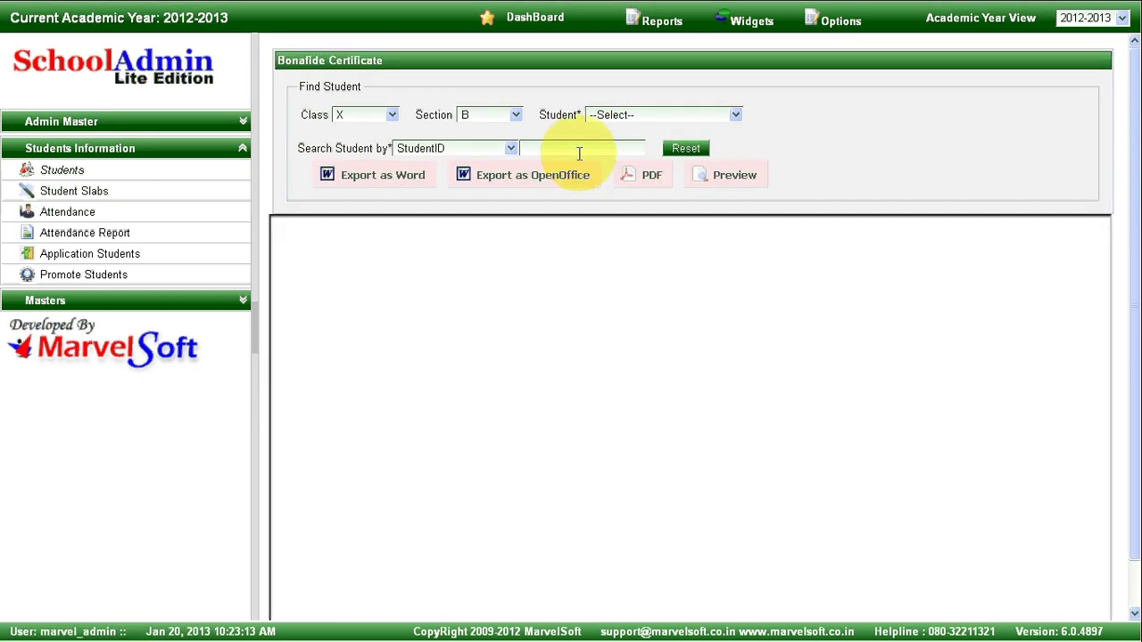
{"action": "left_click", "coordinate": [651, 117]}
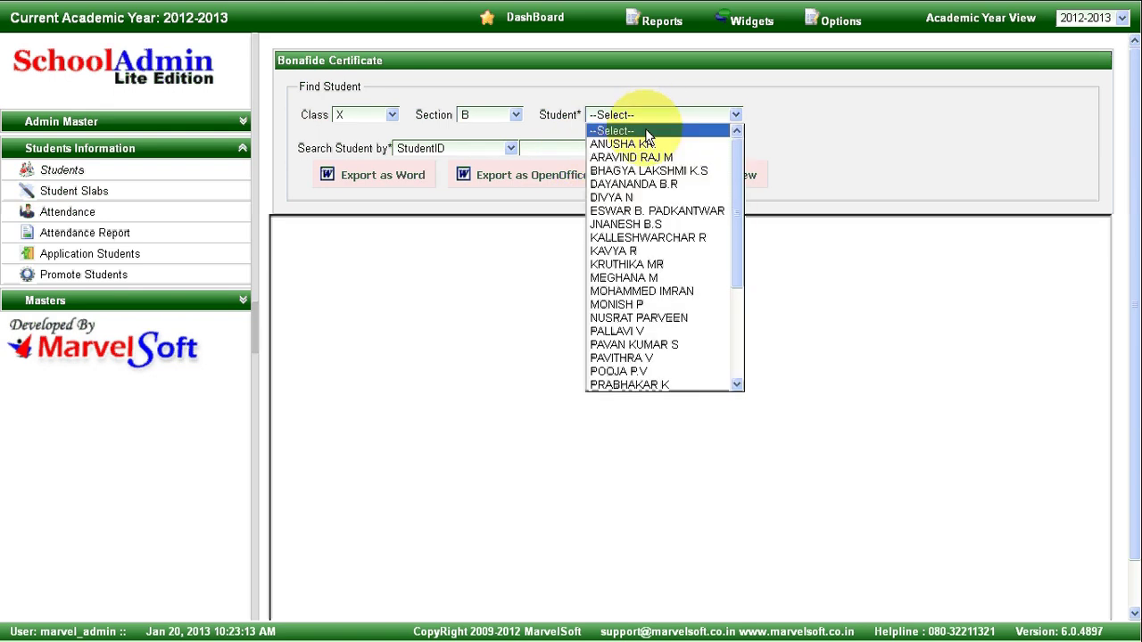
{"action": "left_click", "coordinate": [634, 143]}
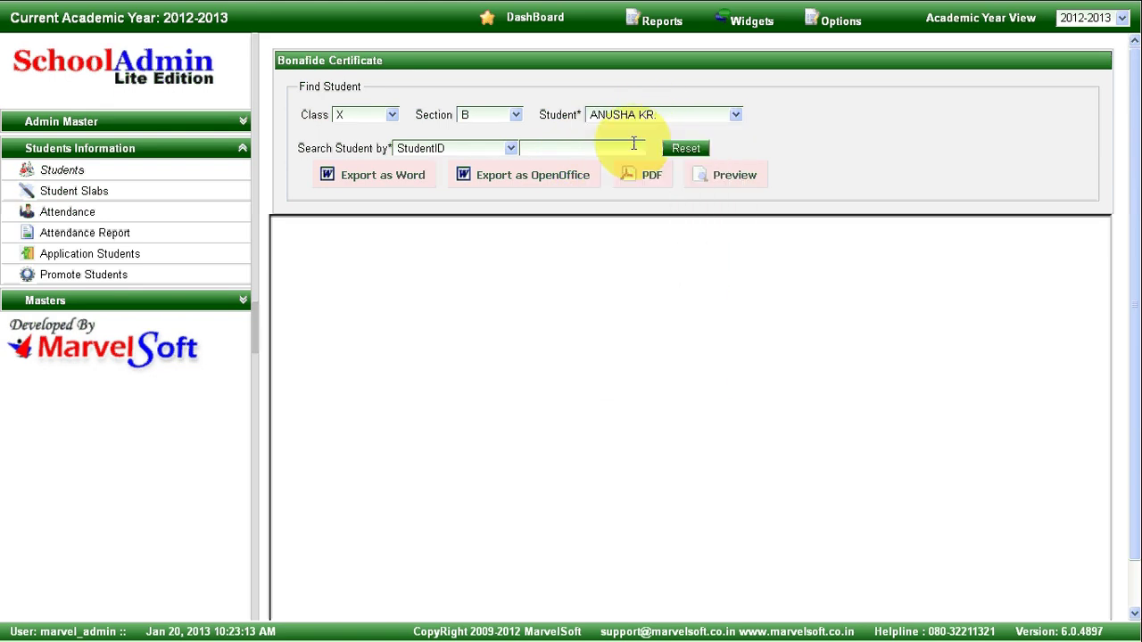
Preview the bonafide certificate, export it as PDF, then bring up Attendance for class X section A.
{"action": "left_click", "coordinate": [712, 178]}
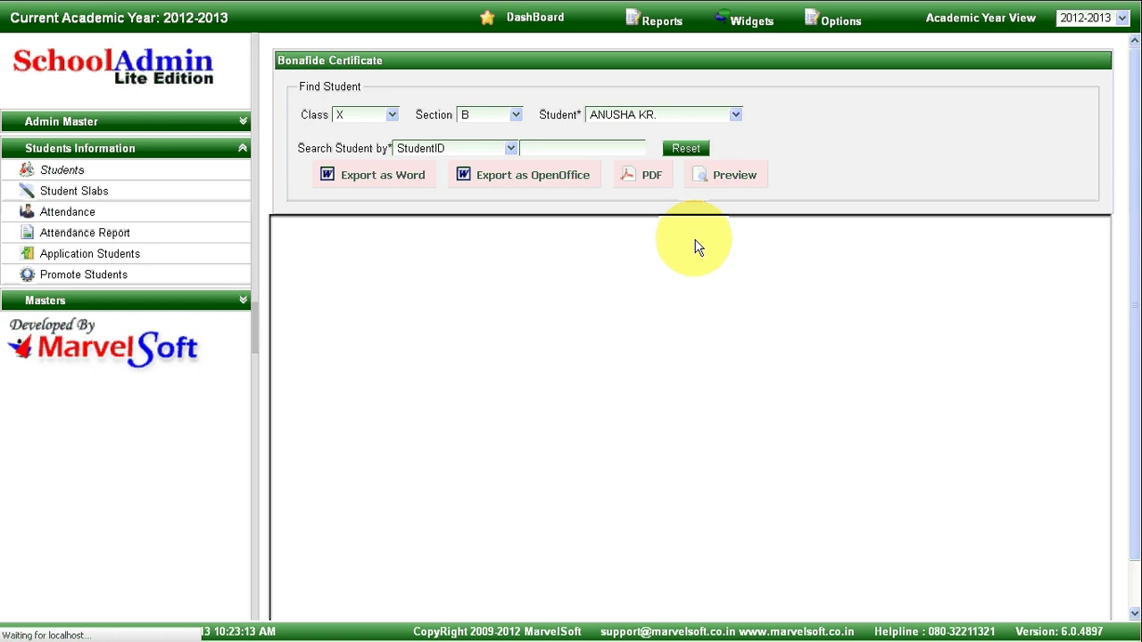
{"action": "left_click", "coordinate": [640, 179]}
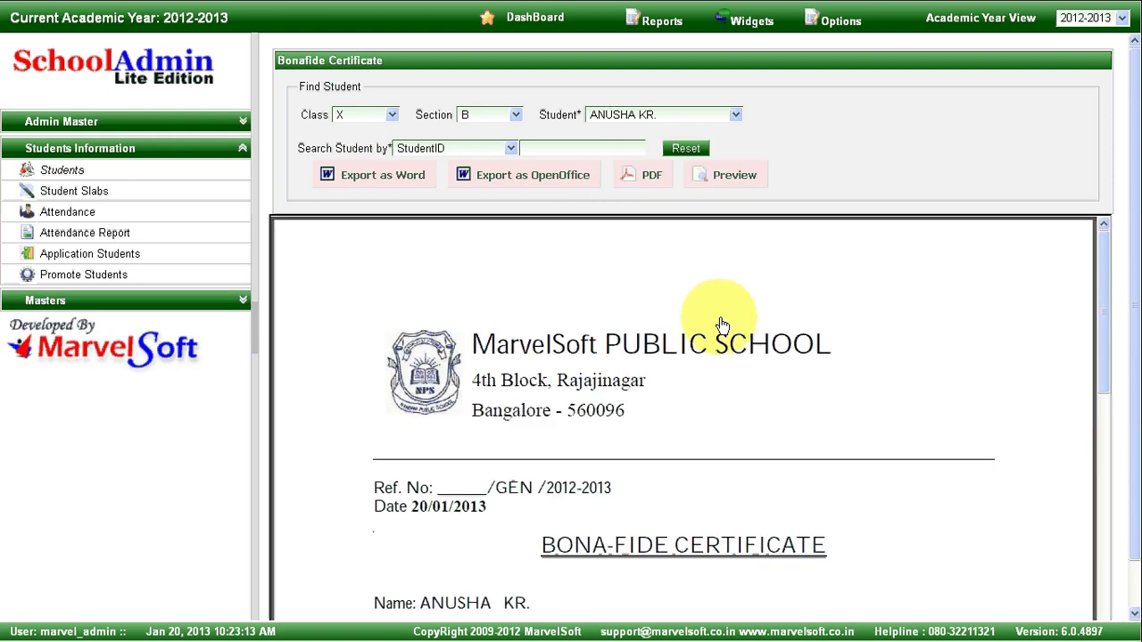
{"action": "left_click_drag", "start_coordinate": [1110, 309], "coordinate": [1082, 271]}
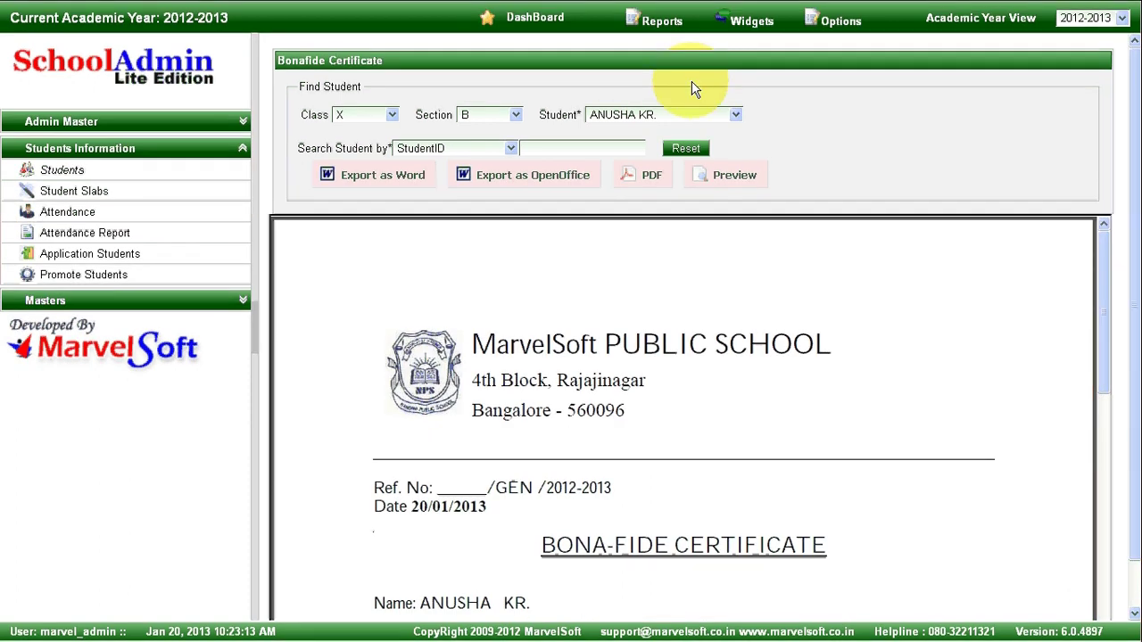
{"action": "left_click", "coordinate": [101, 212]}
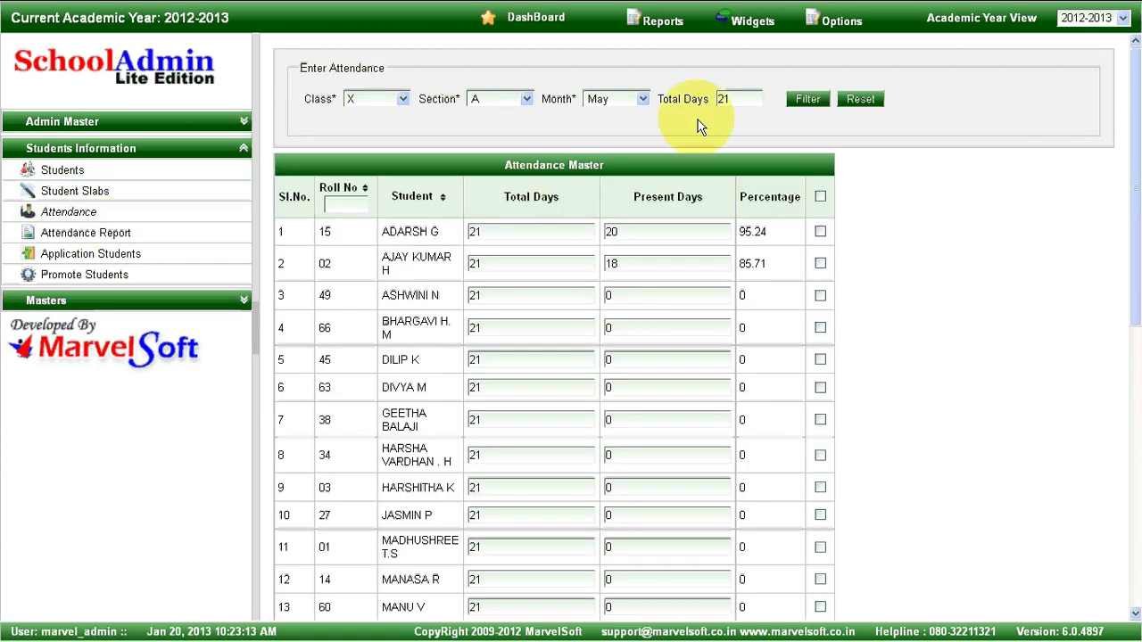
View the printable class X section A attendance report (42 days), close it, then open Class Master.
{"action": "left_click", "coordinate": [143, 236]}
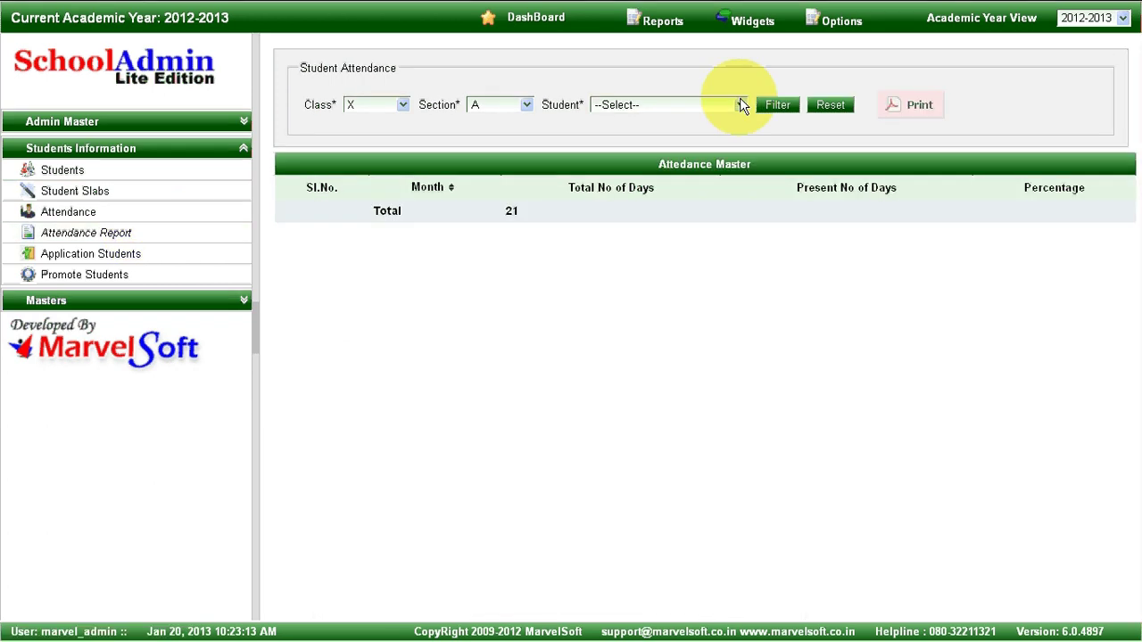
{"action": "left_click", "coordinate": [777, 107]}
{"action": "left_click", "coordinate": [923, 108]}
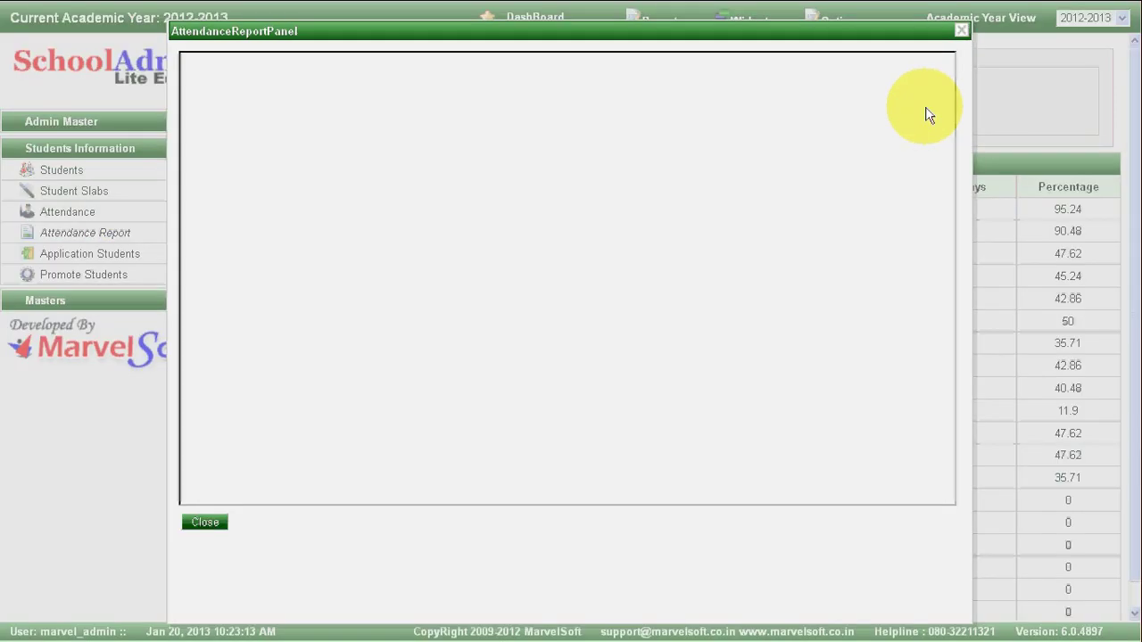
{"action": "left_click_drag", "start_coordinate": [956, 205], "coordinate": [952, 238]}
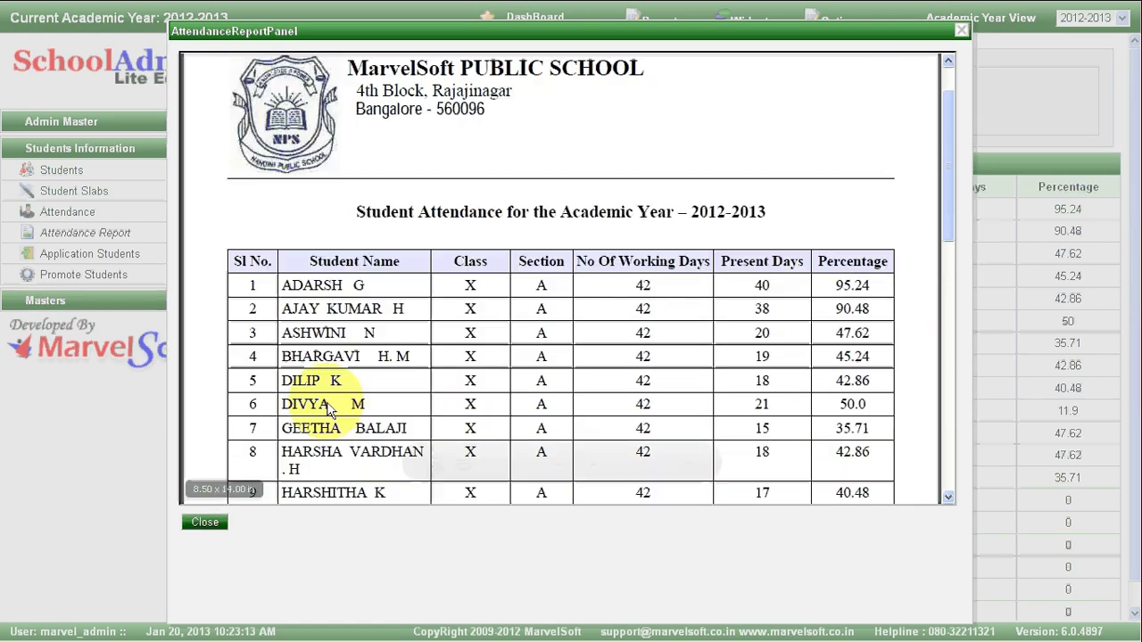
{"action": "left_click", "coordinate": [214, 523]}
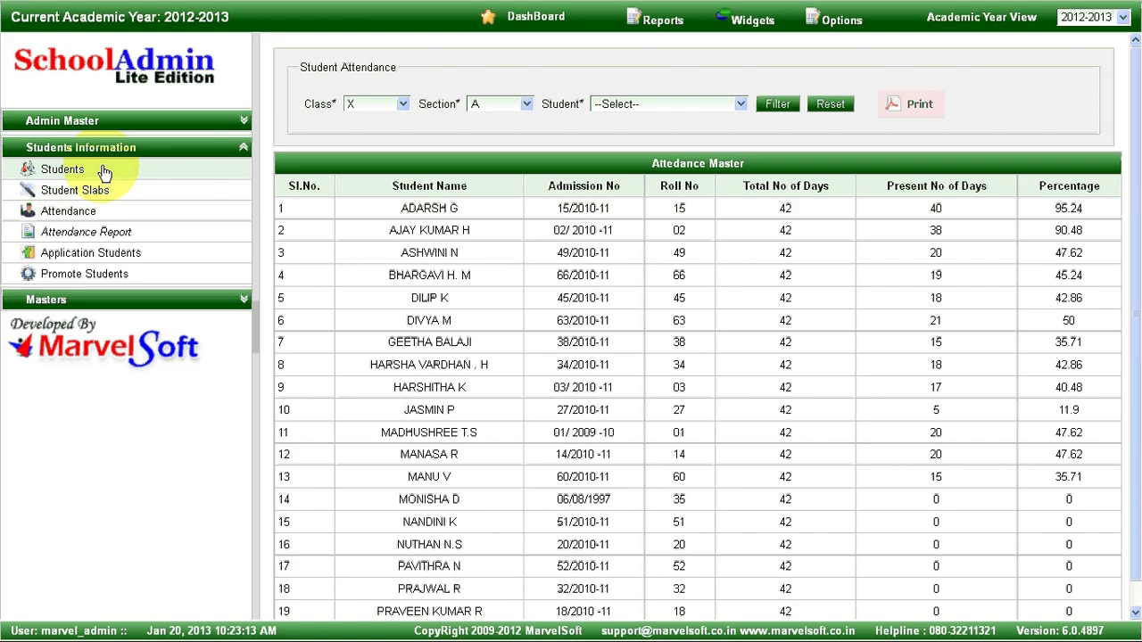
{"action": "left_click", "coordinate": [105, 299]}
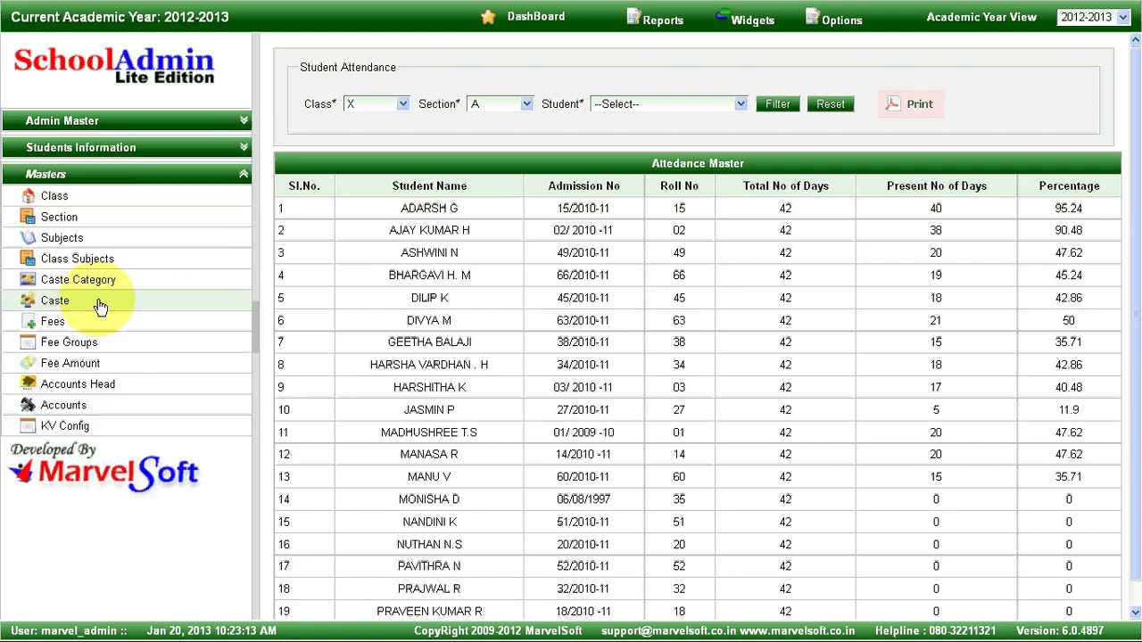
{"action": "left_click", "coordinate": [116, 196]}
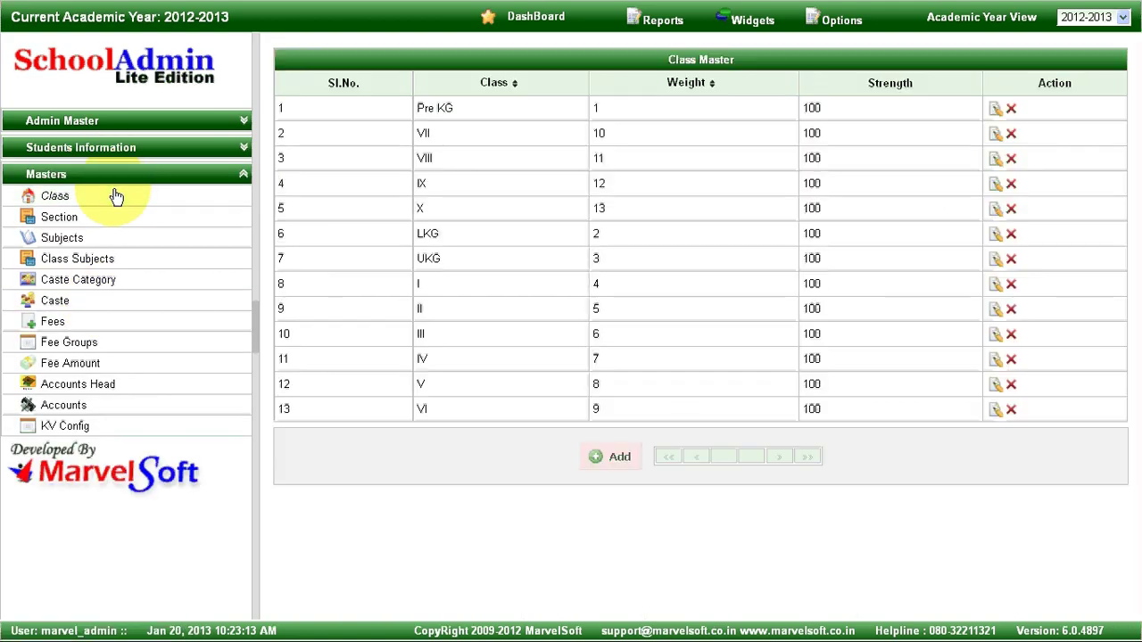
Browse the Section, Subjects, Class Subjects, Caste Category, Caste and Fees master lists.
{"action": "left_click", "coordinate": [125, 226]}
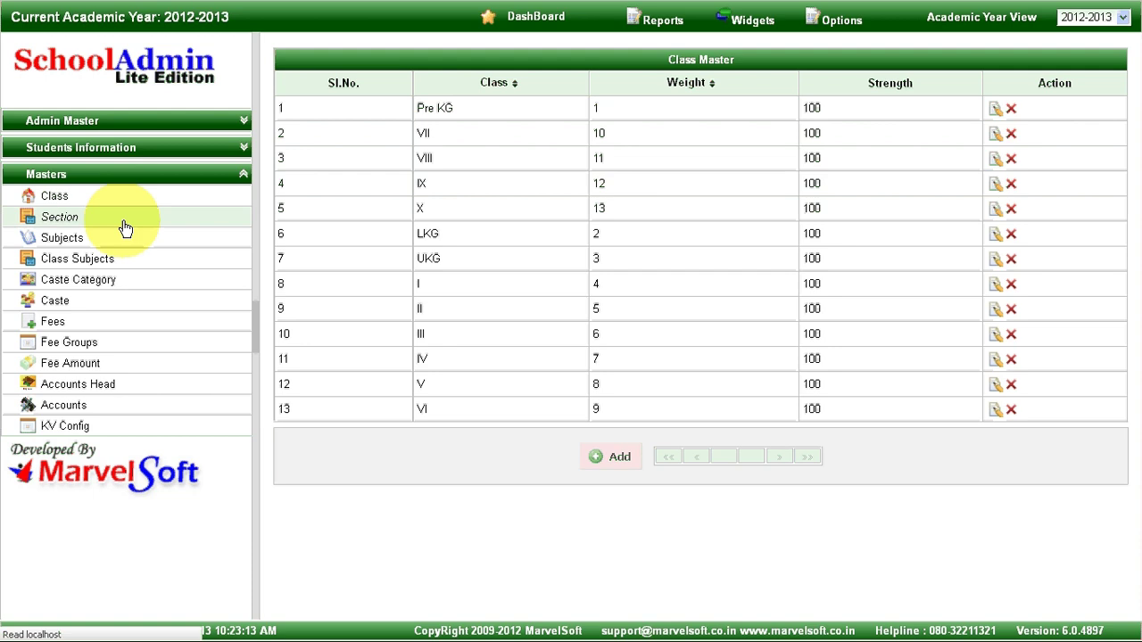
{"action": "left_click", "coordinate": [101, 247]}
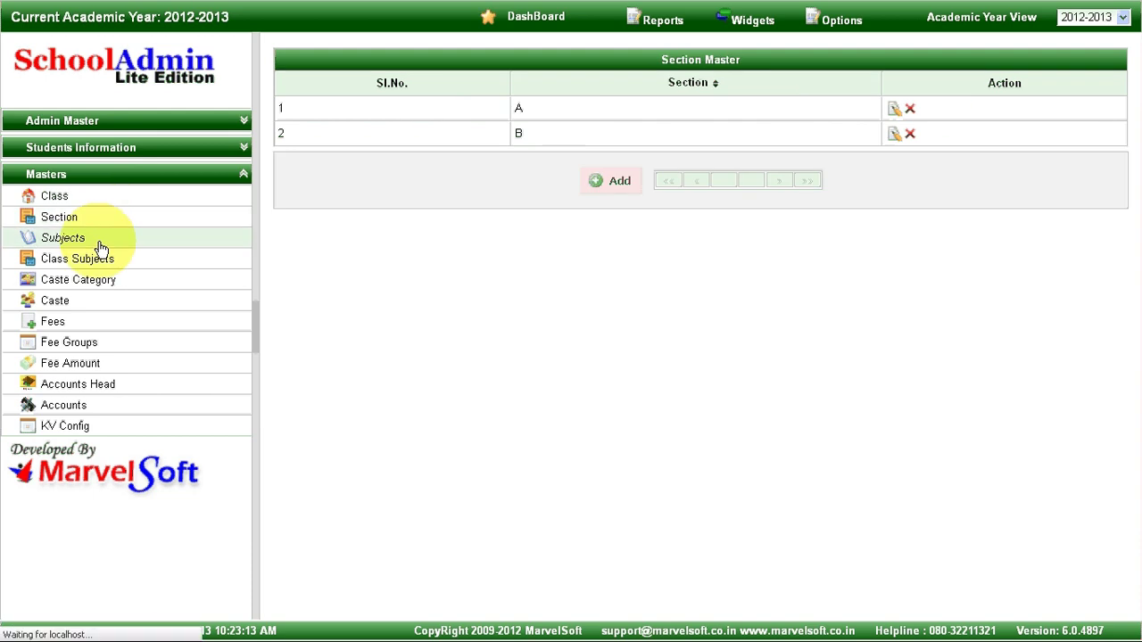
{"action": "left_click", "coordinate": [98, 259]}
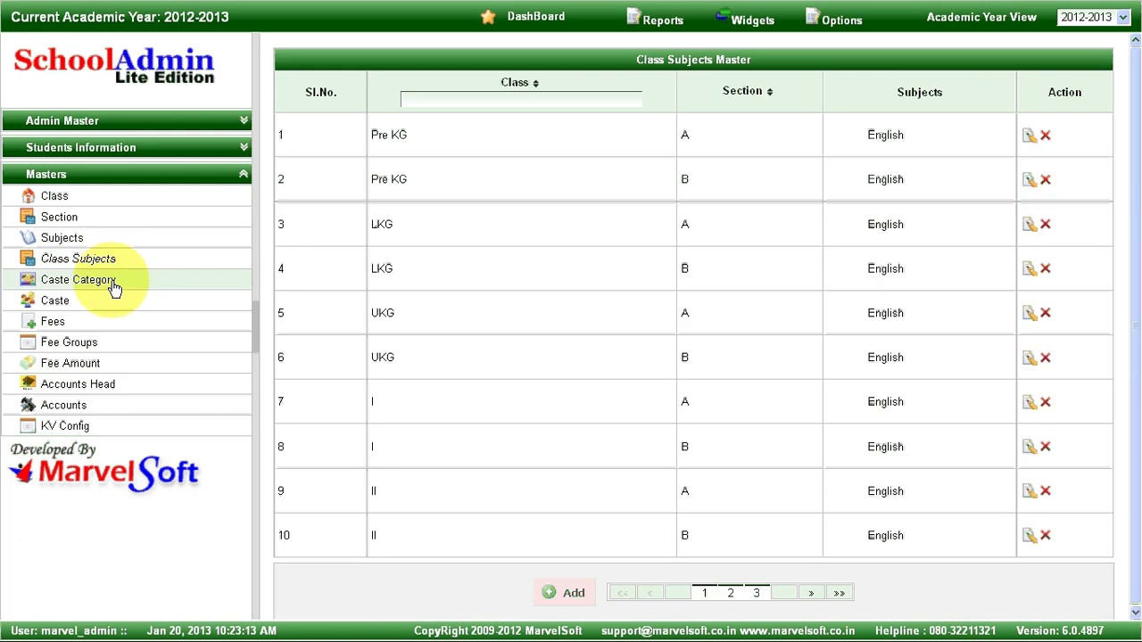
{"action": "left_click", "coordinate": [114, 282]}
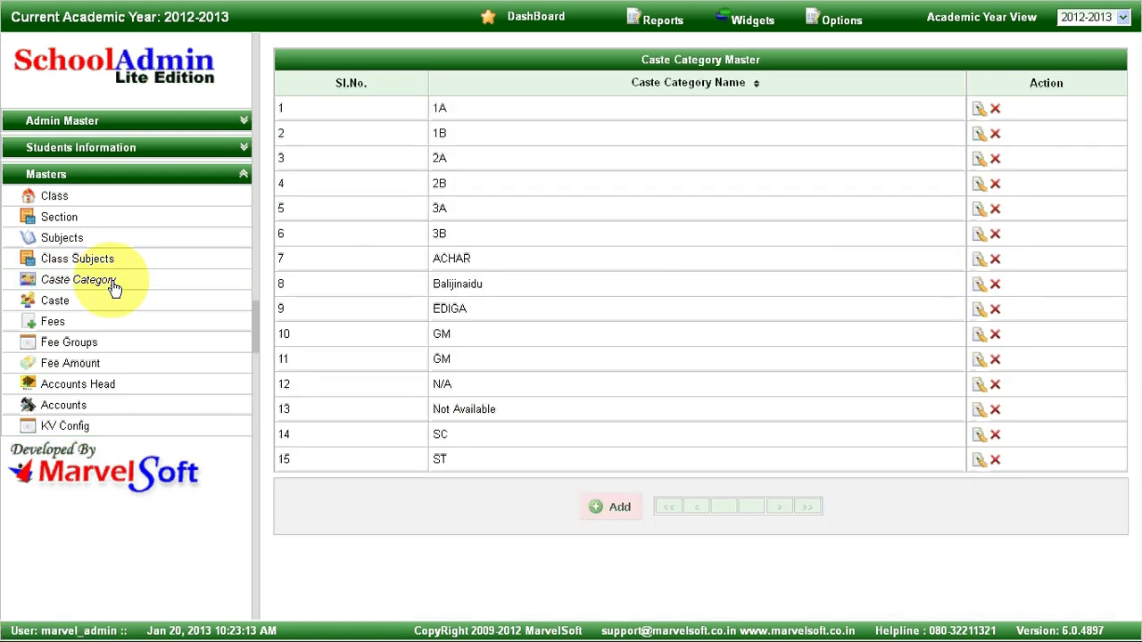
{"action": "left_click", "coordinate": [107, 310]}
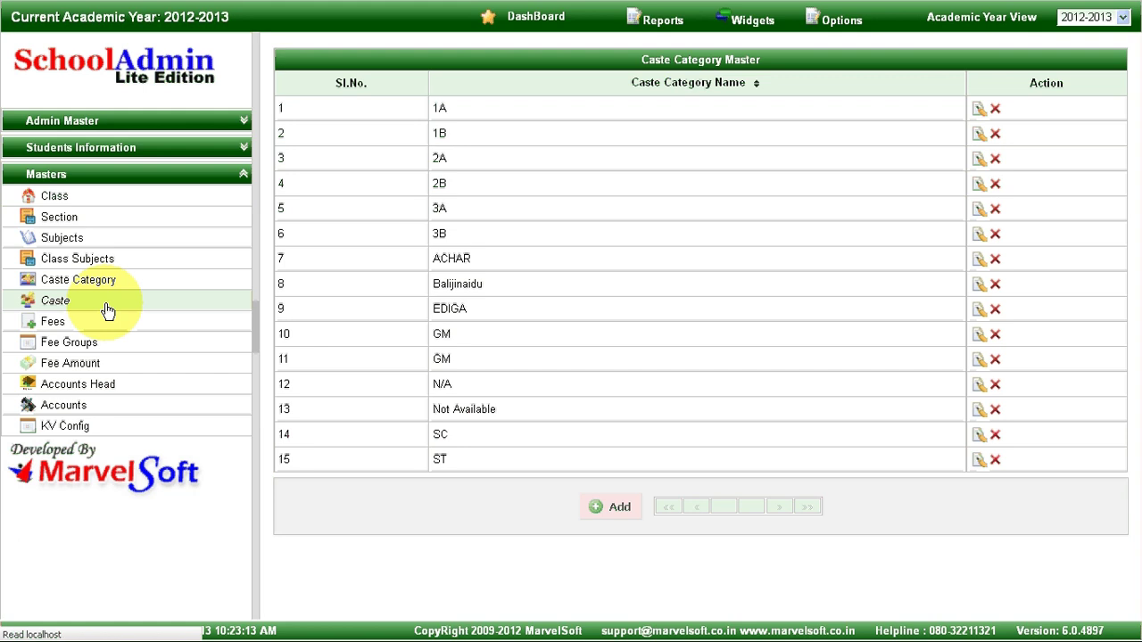
{"action": "left_click", "coordinate": [97, 327]}
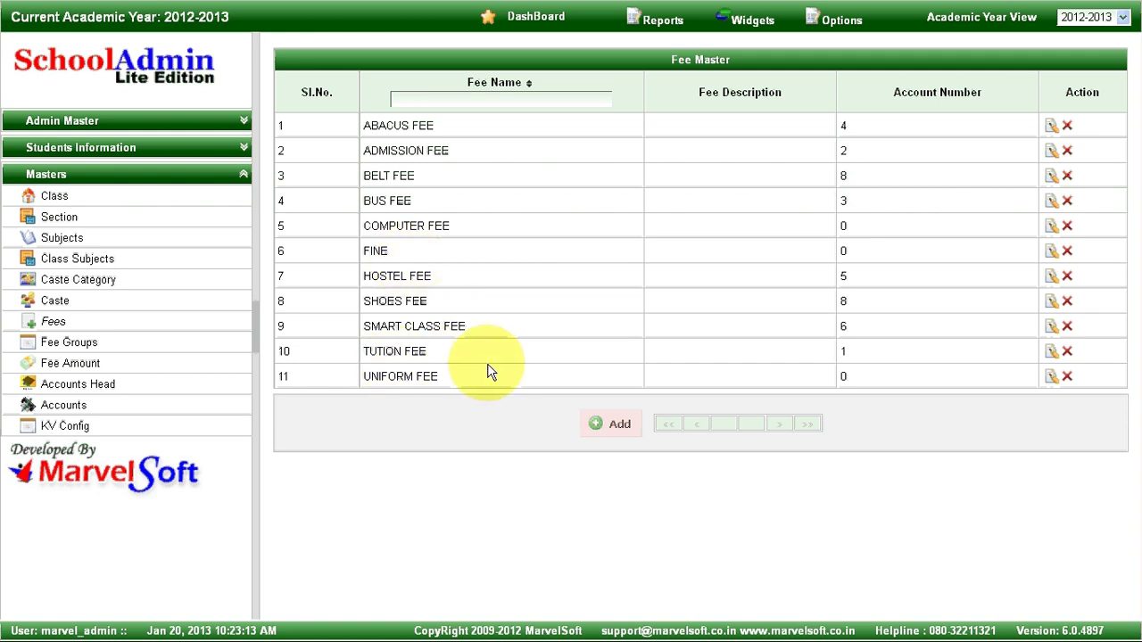
Review the 11 fee types, then re-expand the sidebar sections through Admin Master.
{"action": "left_click", "coordinate": [619, 425]}
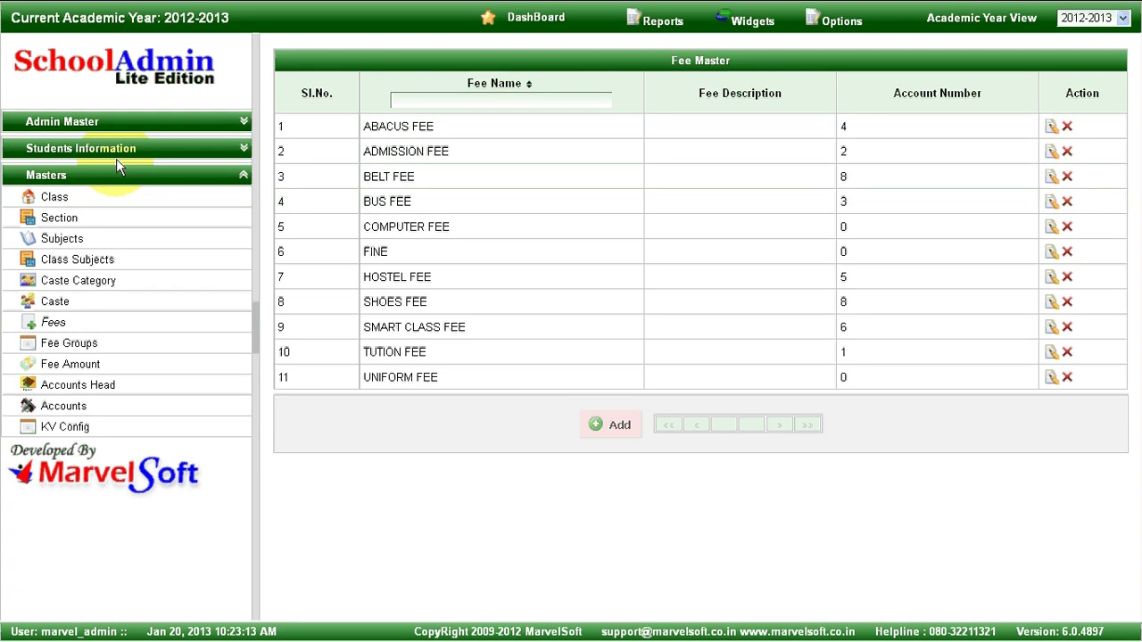
{"action": "left_click", "coordinate": [107, 157]}
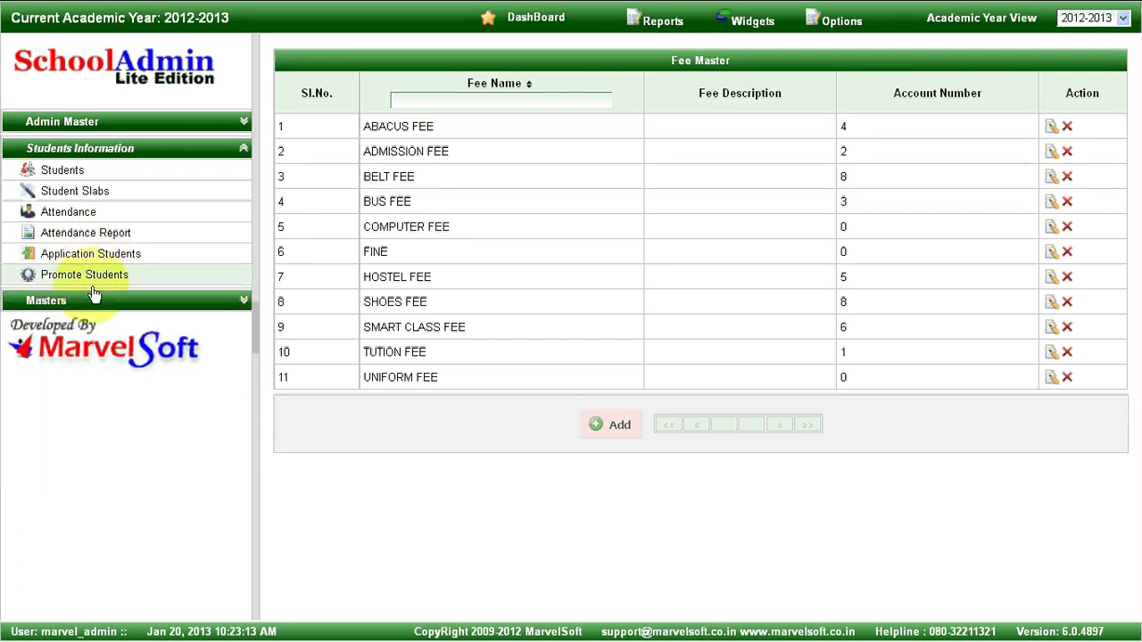
{"action": "left_click", "coordinate": [94, 297]}
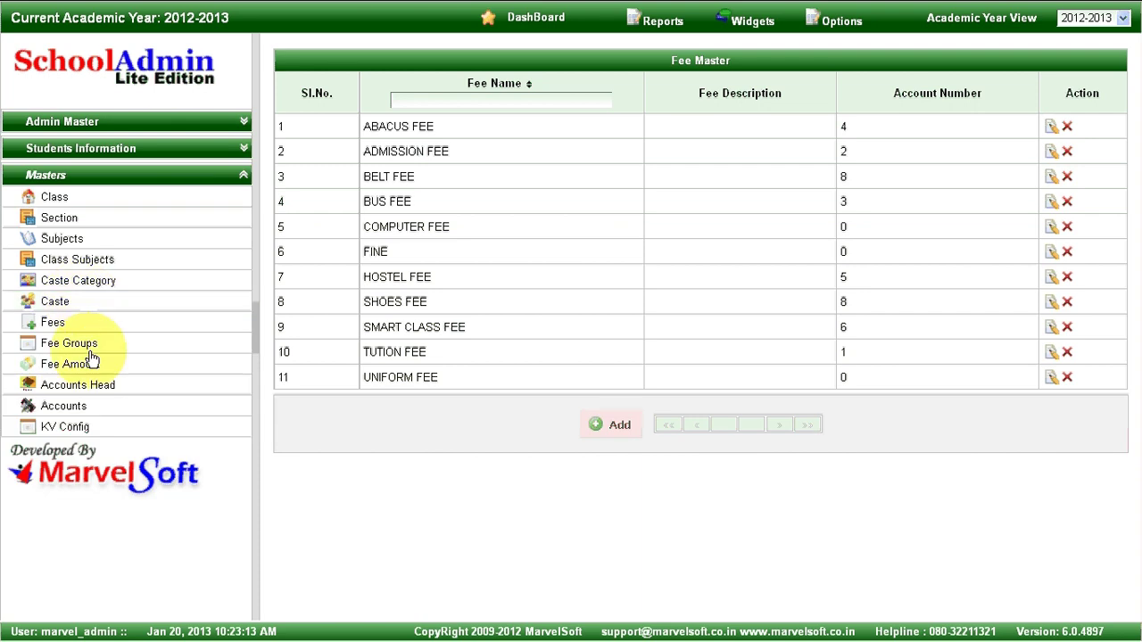
{"action": "left_click", "coordinate": [108, 123]}
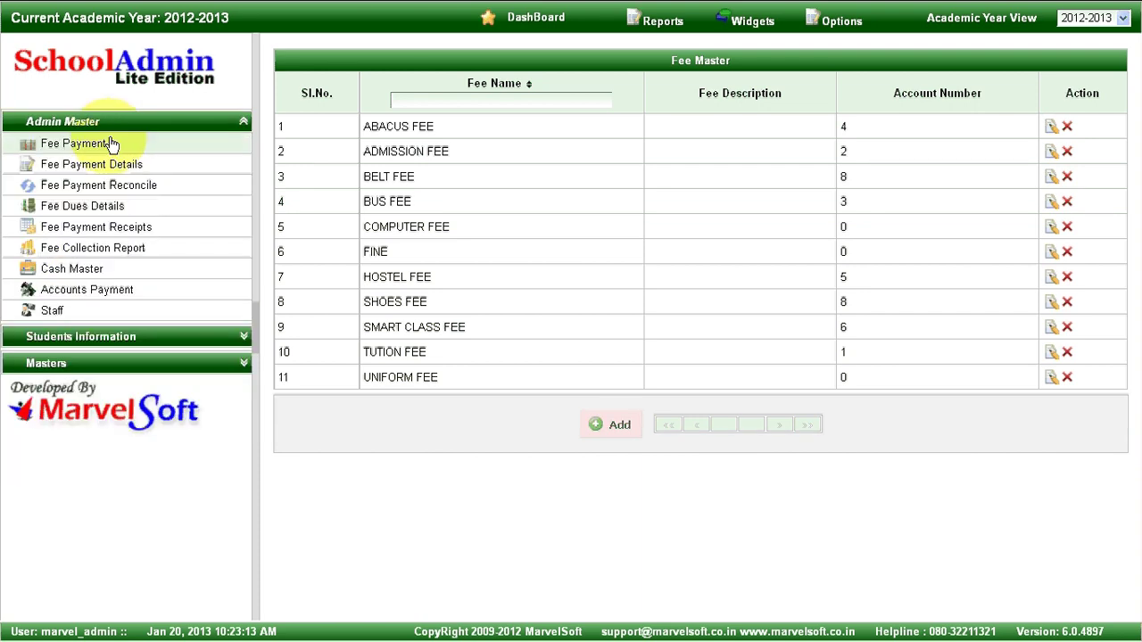
Load fee payments for the first class X, section A student.
{"action": "left_click", "coordinate": [113, 149]}
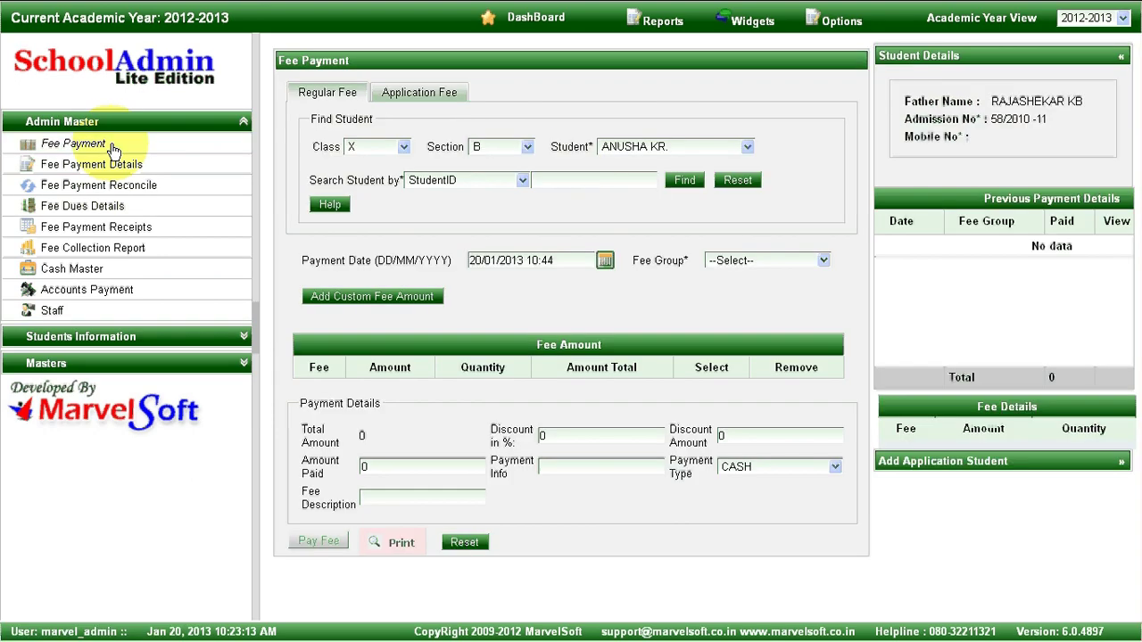
{"action": "left_click", "coordinate": [737, 180]}
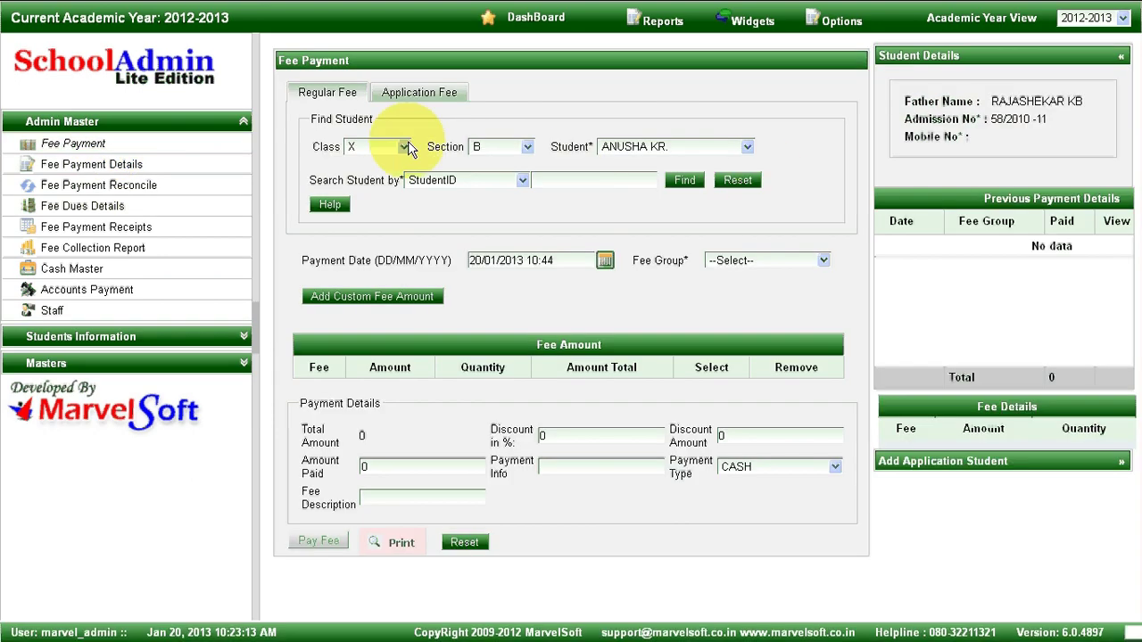
{"action": "left_click", "coordinate": [404, 147]}
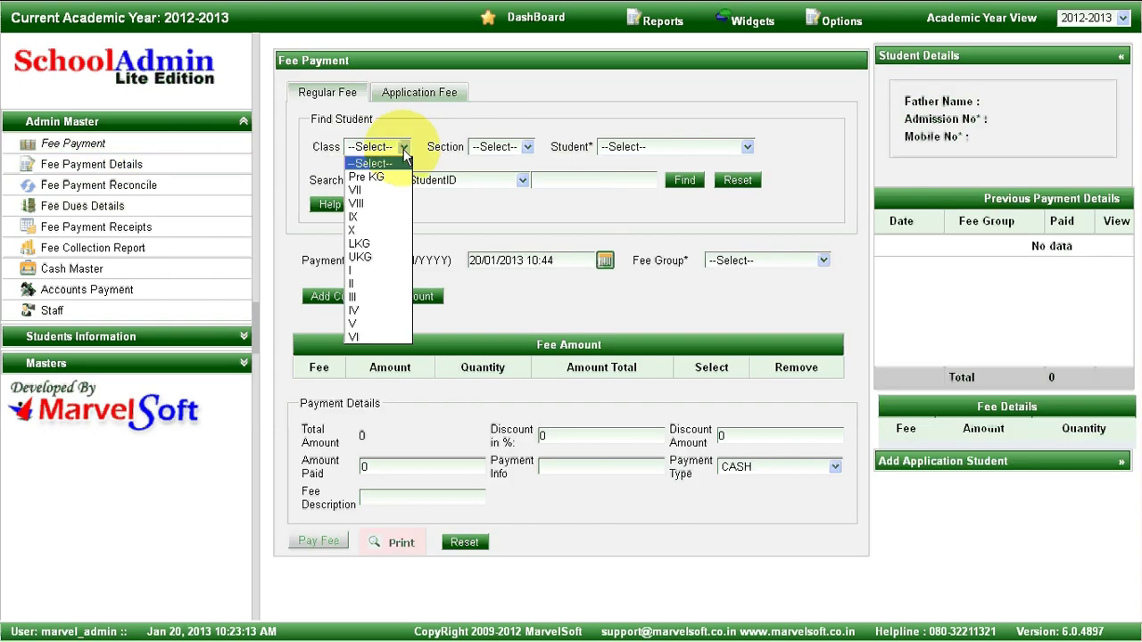
{"action": "left_click", "coordinate": [372, 230]}
{"action": "left_click", "coordinate": [527, 149]}
{"action": "left_click", "coordinate": [505, 177]}
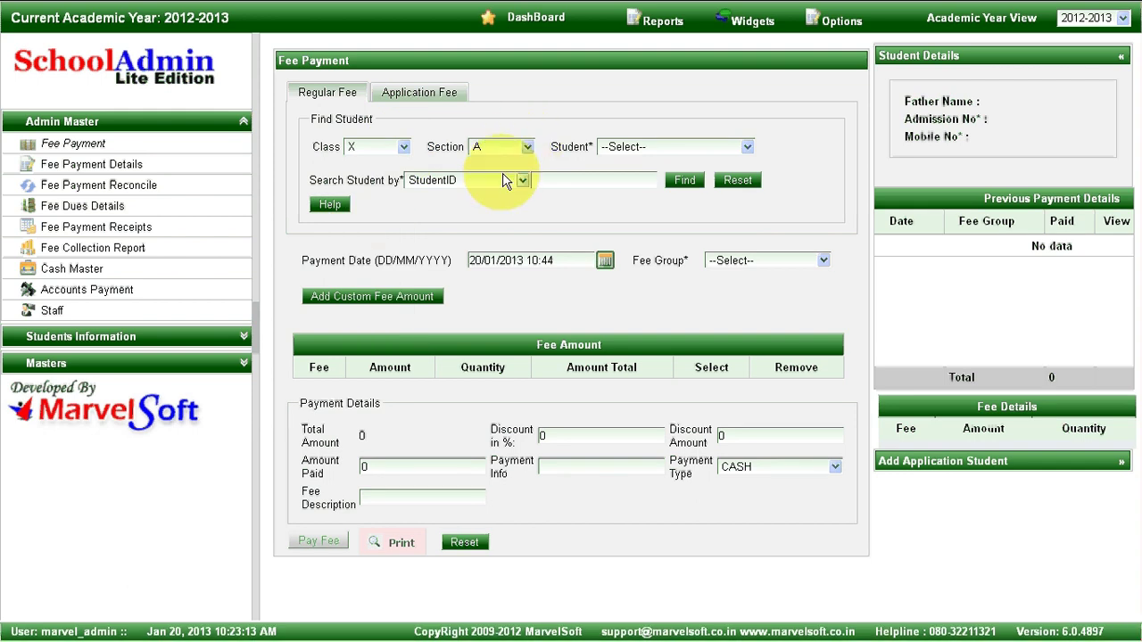
{"action": "left_click", "coordinate": [670, 147]}
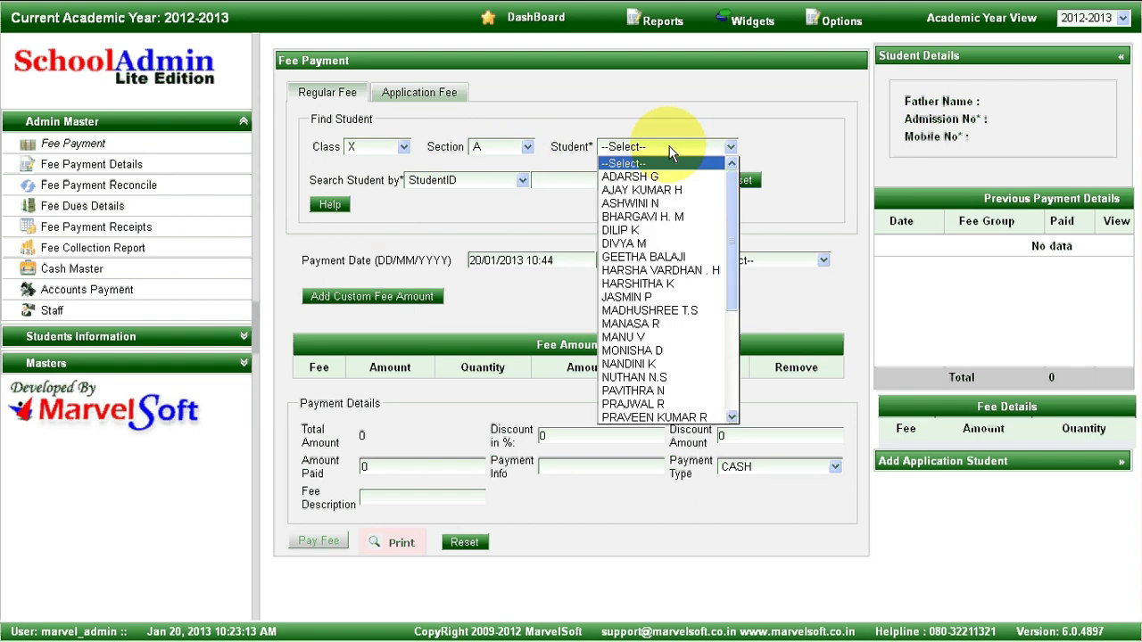
{"action": "left_click", "coordinate": [636, 176]}
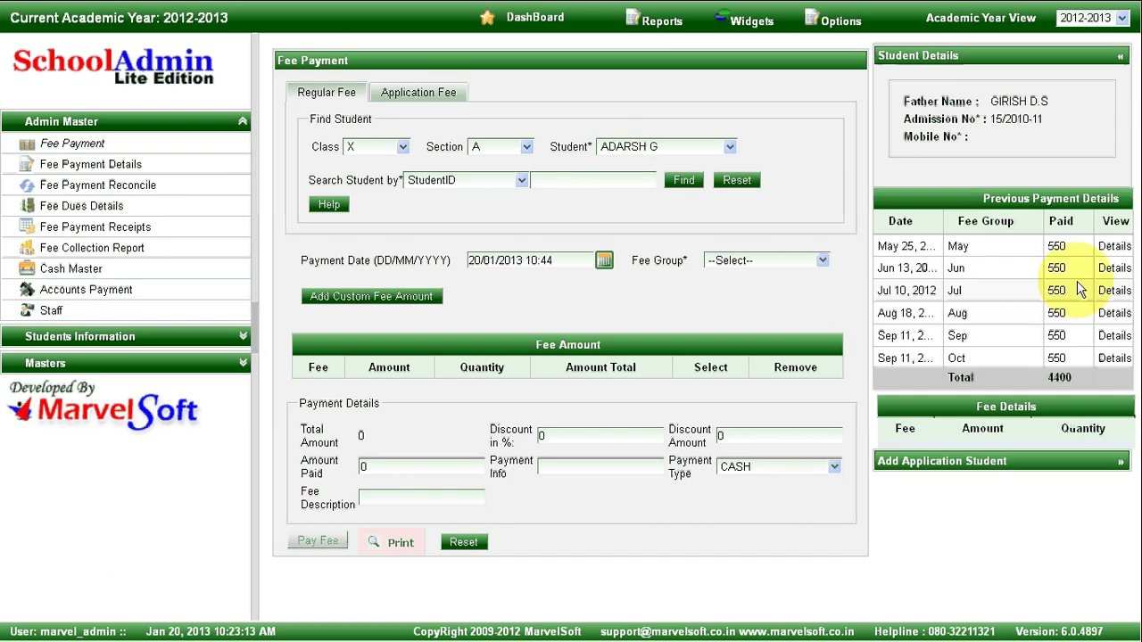
Show the May payment's breakdown, including TUTION FEE 550, then the fee group choices.
{"action": "left_click", "coordinate": [1114, 248]}
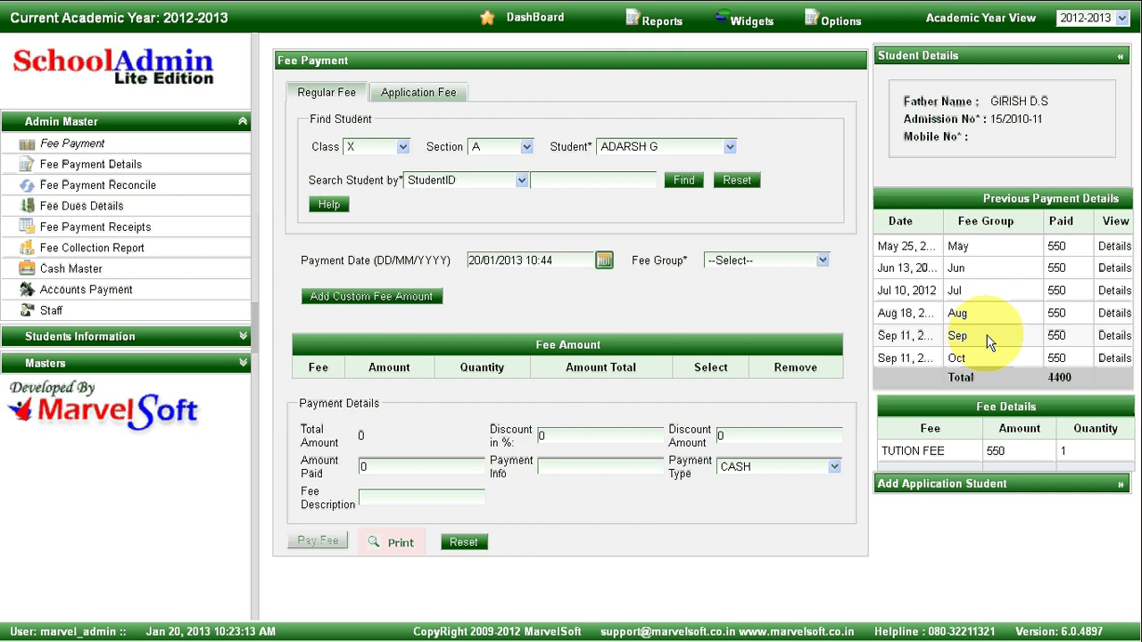
{"action": "scroll", "coordinate": [988, 342], "scroll_direction": "down", "scroll_amount": 1}
{"action": "left_click", "coordinate": [781, 266]}
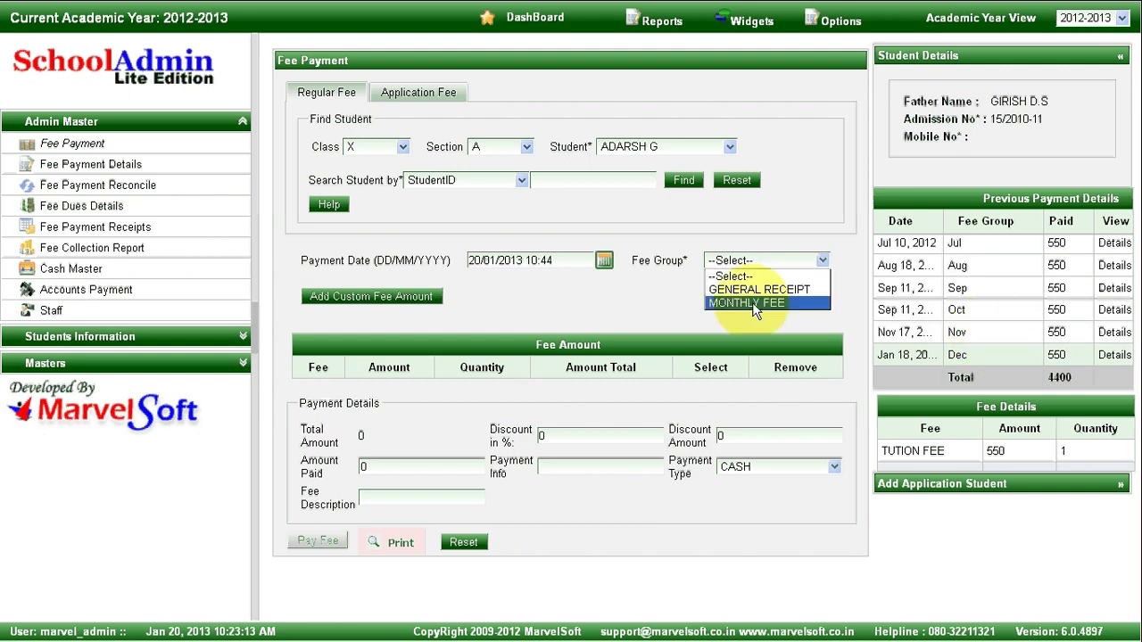
Pay the MONTHLY FEE tuition for Jan and Feb as a 1,100 cash payment.
{"action": "left_click", "coordinate": [738, 298]}
{"action": "left_click_drag", "start_coordinate": [1134, 360], "coordinate": [1138, 473]}
{"action": "left_click", "coordinate": [668, 323]}
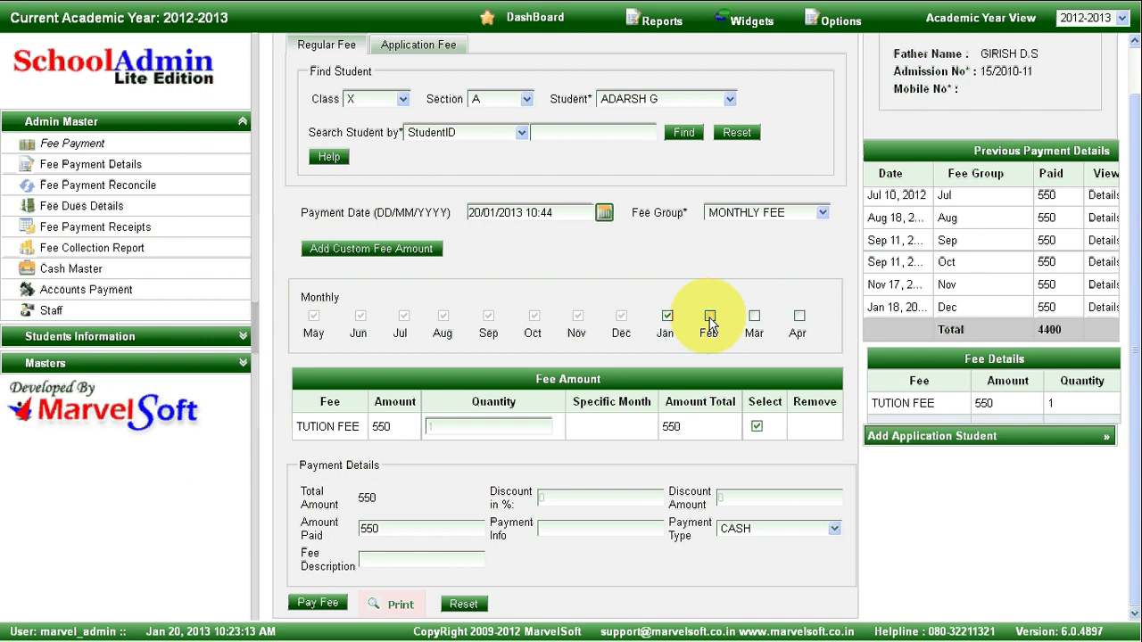
{"action": "left_click", "coordinate": [710, 319]}
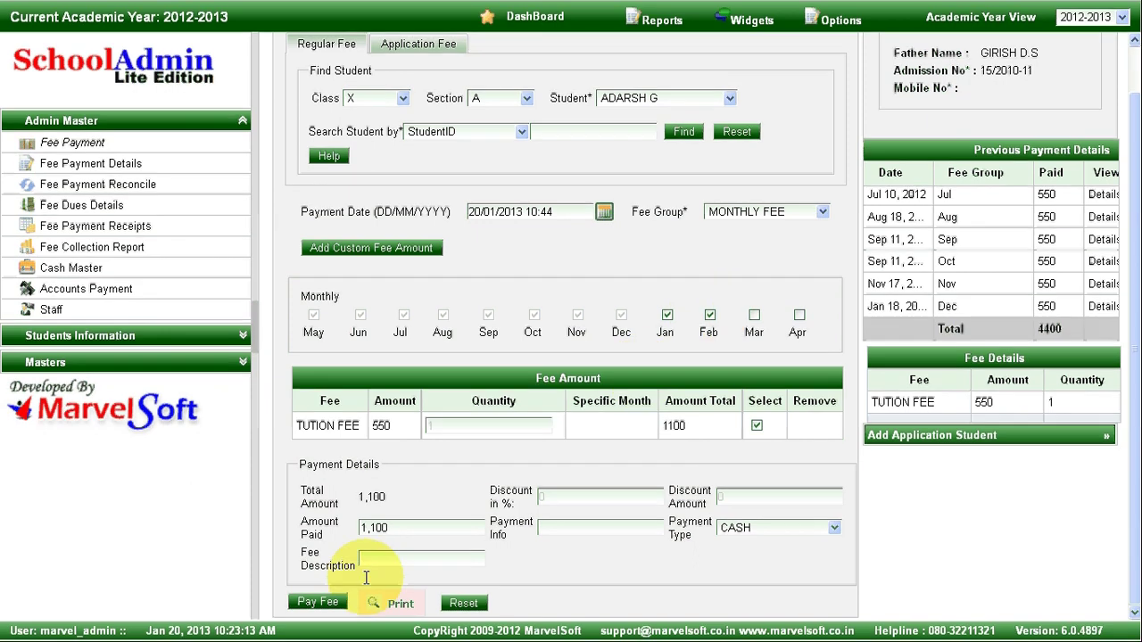
{"action": "left_click", "coordinate": [332, 605]}
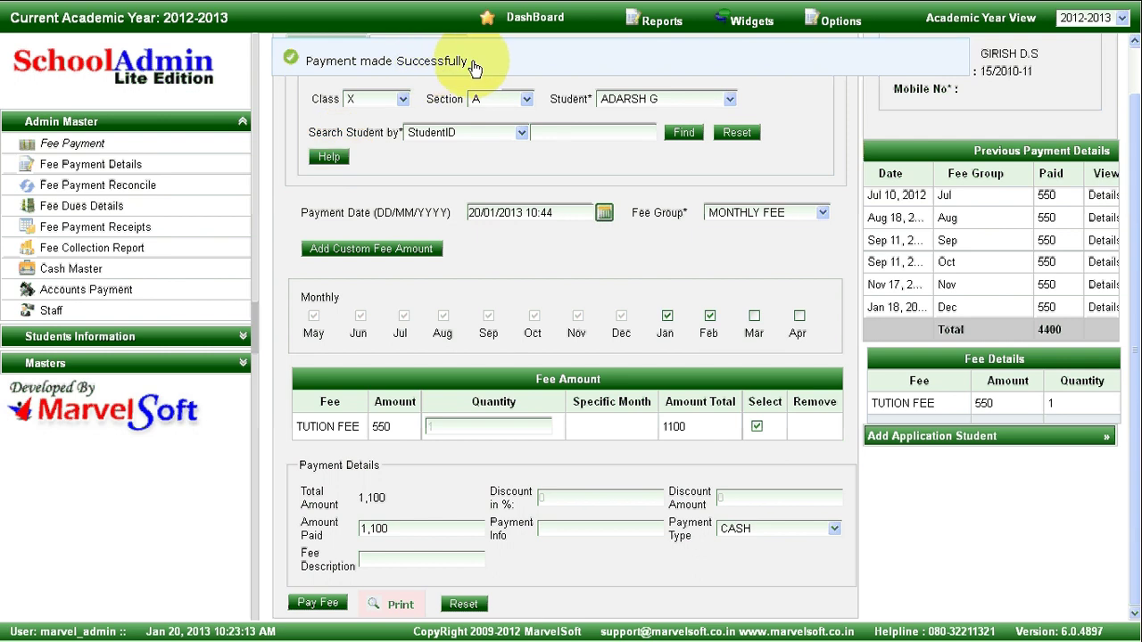
Open the 1,100 fee payment receipt and read down to the Jan and Feb months.
{"action": "left_click", "coordinate": [393, 605]}
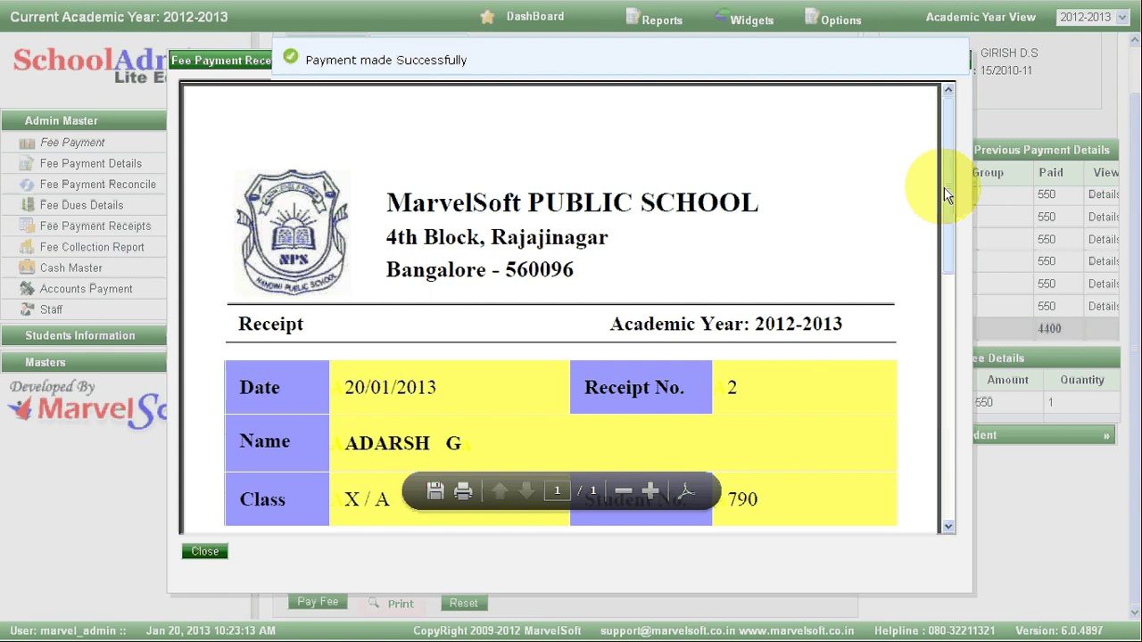
{"action": "left_click_drag", "start_coordinate": [946, 195], "coordinate": [965, 412]}
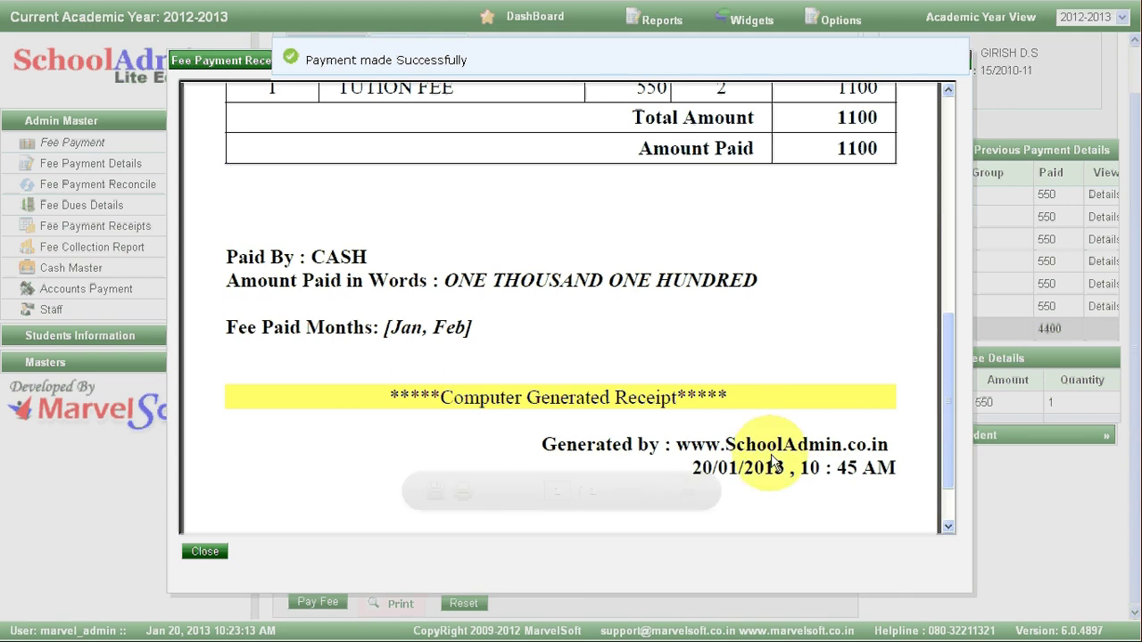
{"action": "scroll", "coordinate": [943, 459], "scroll_direction": "down", "scroll_amount": 2}
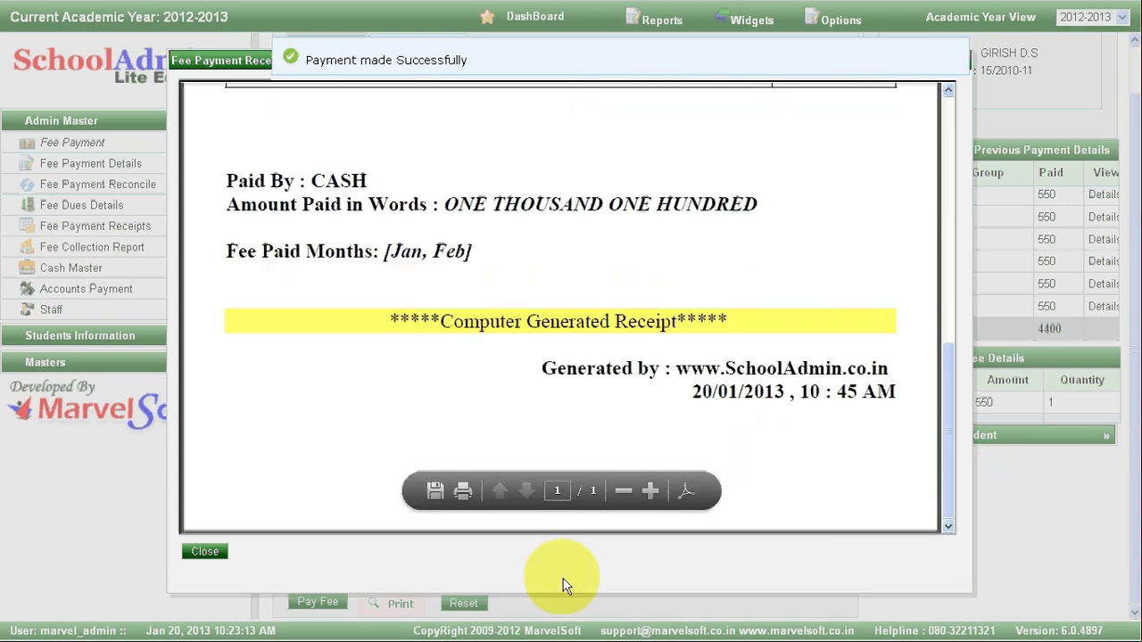
Close the receipt and reload the student, showing Jan and Feb at 550.0 each, total 5500.0.
{"action": "left_click", "coordinate": [213, 555]}
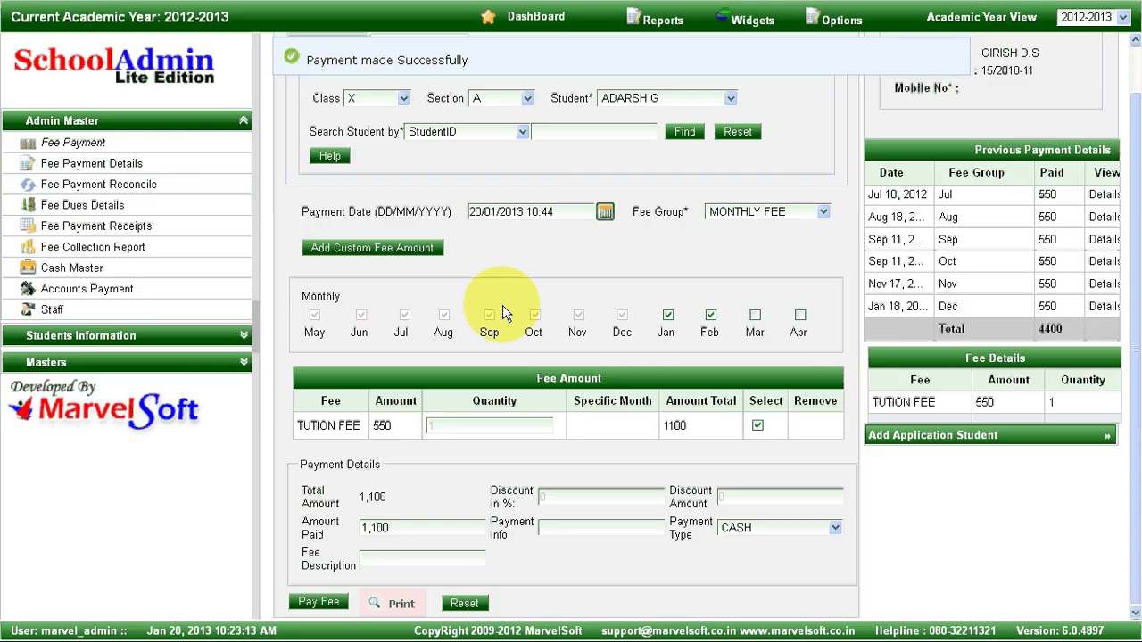
{"action": "left_click", "coordinate": [687, 135]}
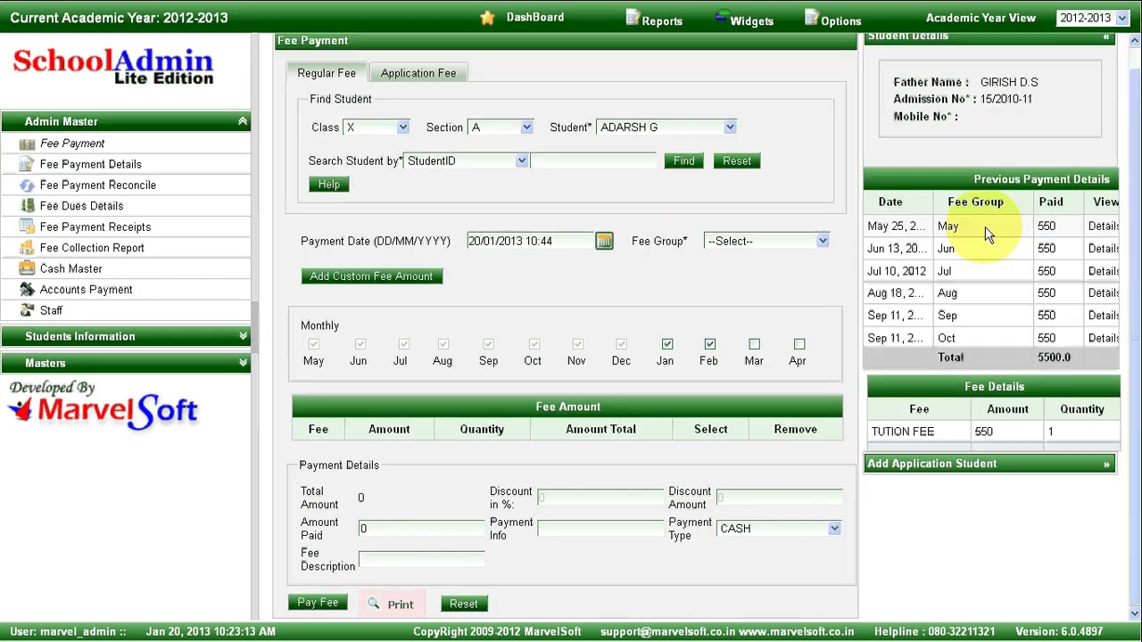
{"action": "left_click", "coordinate": [977, 252]}
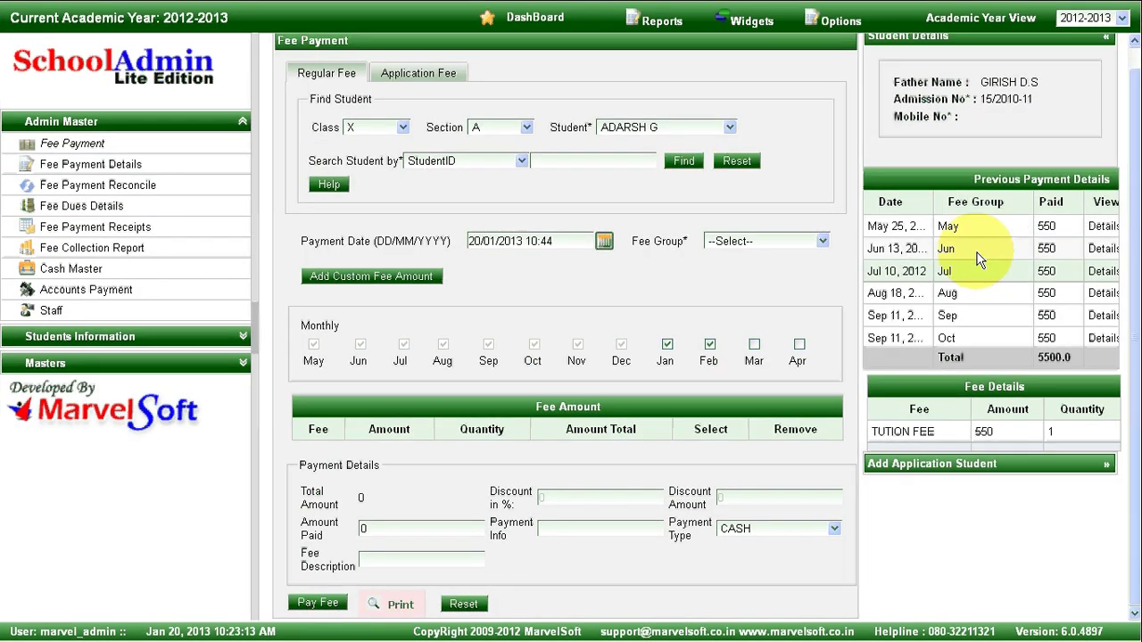
{"action": "scroll", "coordinate": [976, 250], "scroll_direction": "down", "scroll_amount": 2}
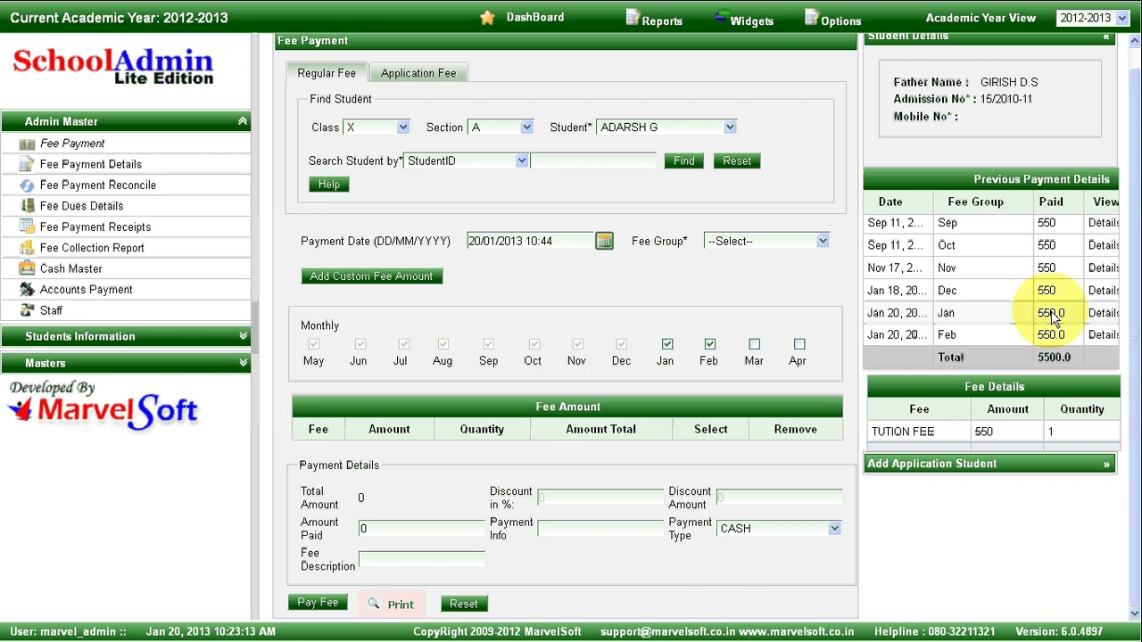
{"action": "left_click", "coordinate": [823, 242]}
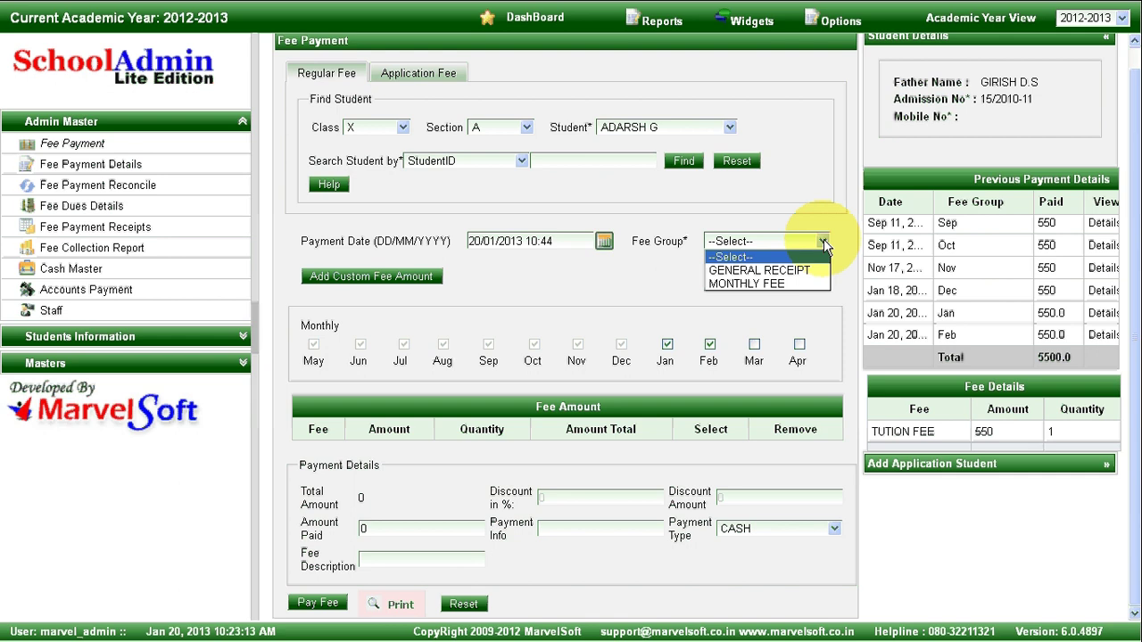
Add a 5000 ADMISSION FEE on a GENERAL RECEIPT and record the payment.
{"action": "left_click", "coordinate": [759, 270]}
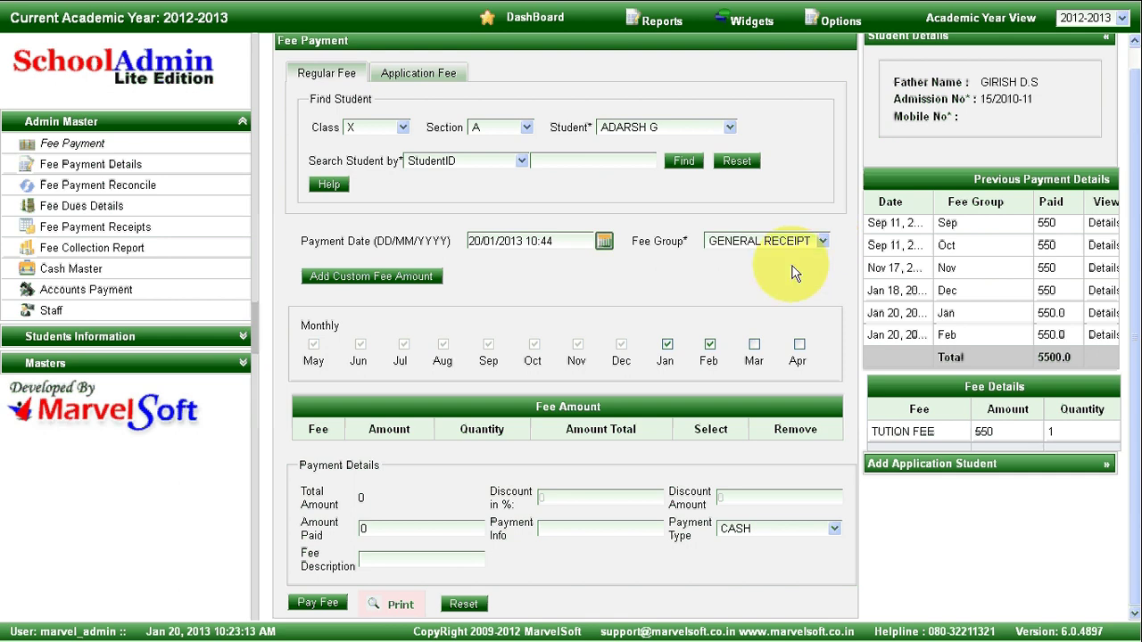
{"action": "left_click", "coordinate": [370, 292]}
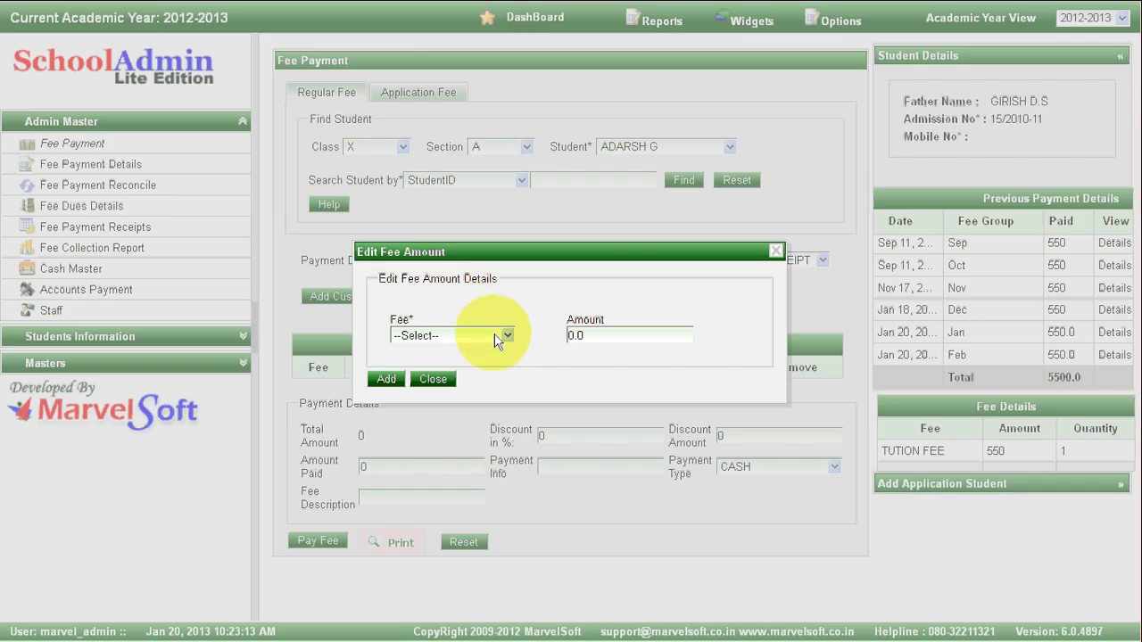
{"action": "left_click", "coordinate": [504, 337]}
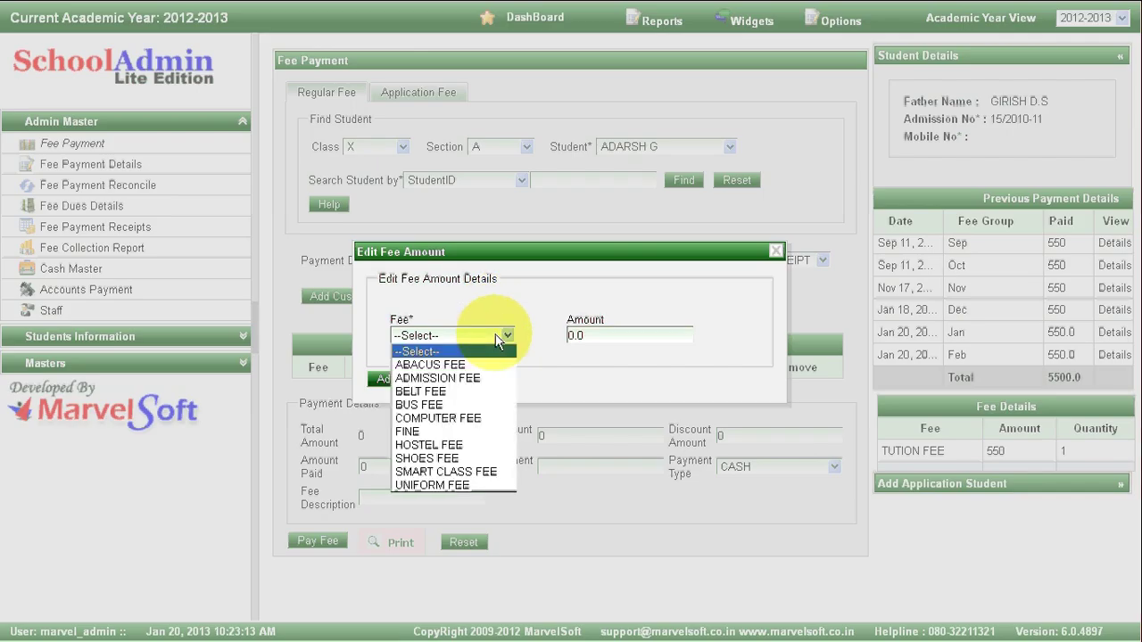
{"action": "left_click", "coordinate": [462, 377]}
{"action": "double_click", "coordinate": [611, 339]}
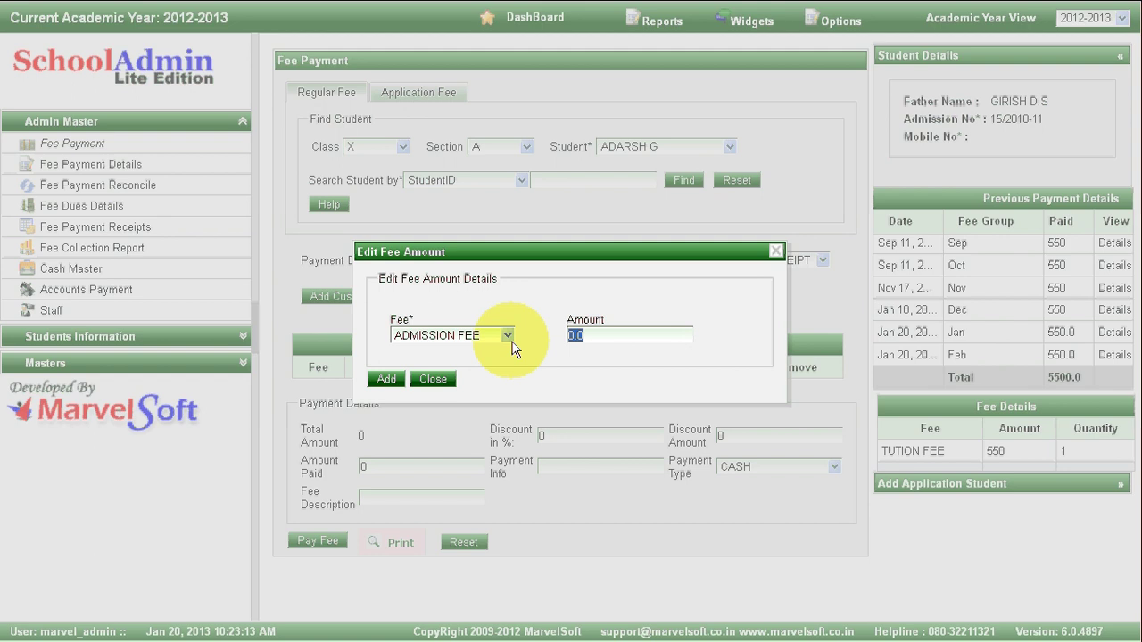
{"action": "type", "text": "5000"}
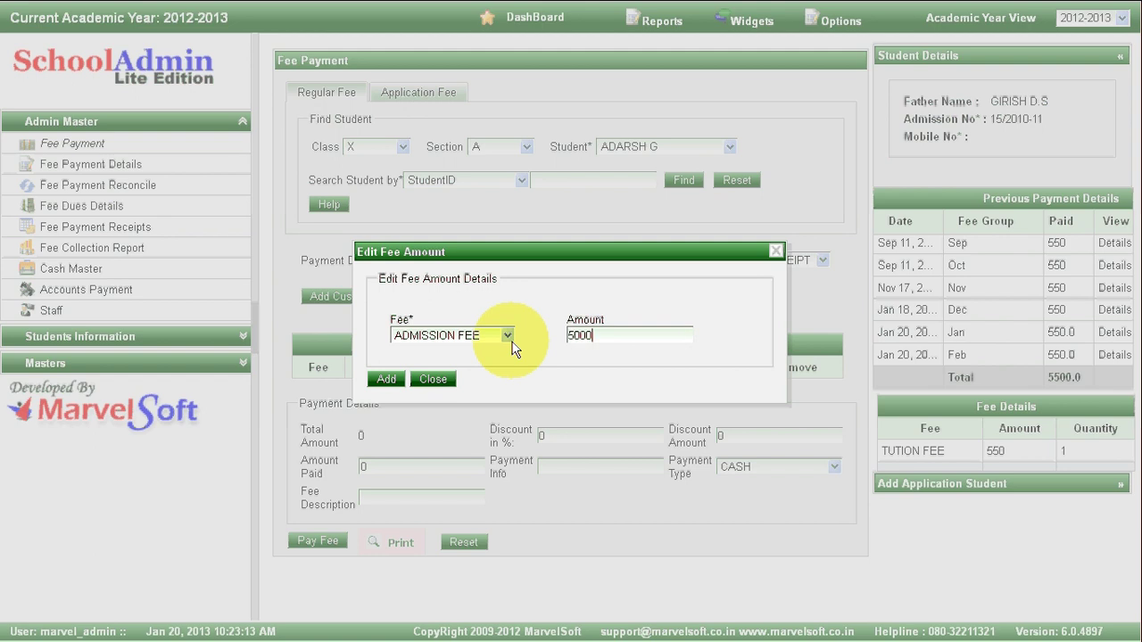
{"action": "left_click", "coordinate": [396, 381]}
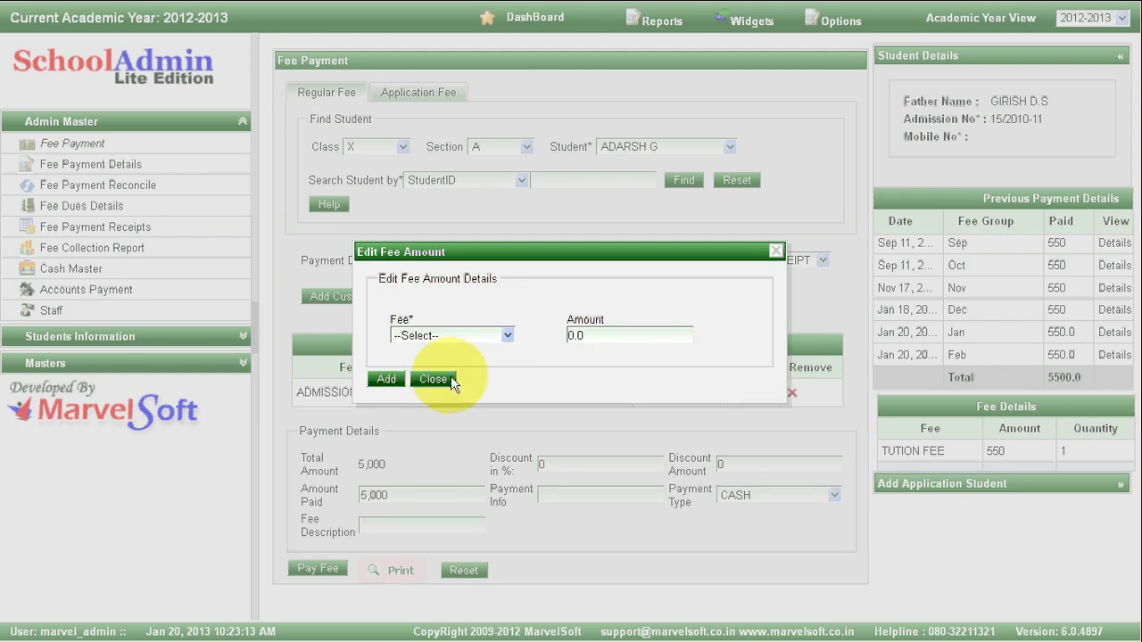
{"action": "left_click", "coordinate": [434, 379]}
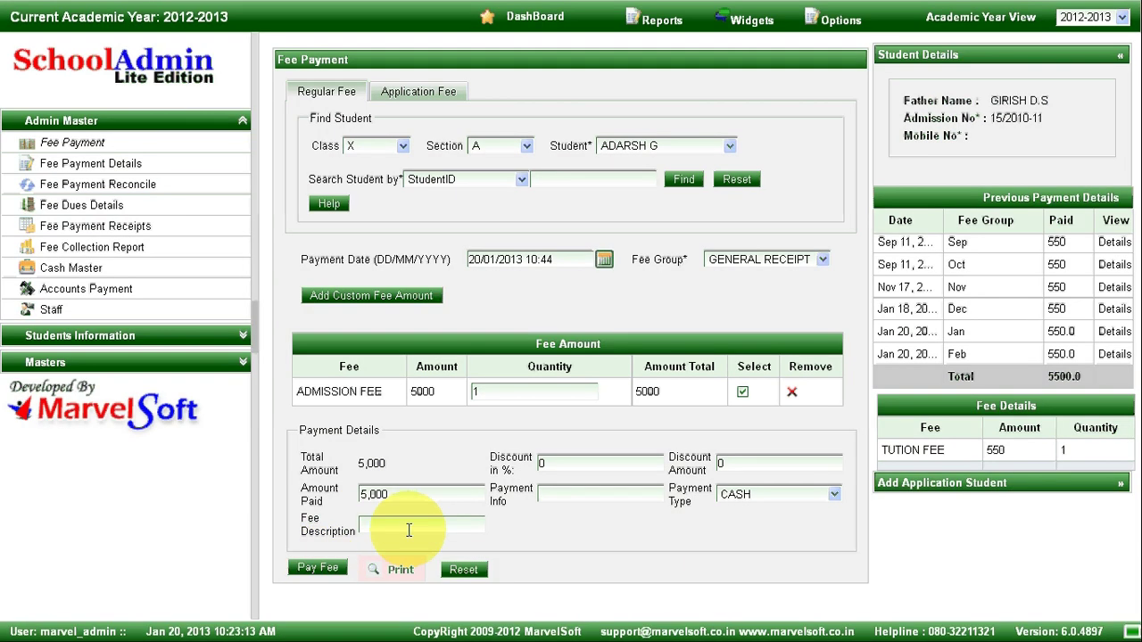
{"action": "left_click", "coordinate": [397, 565]}
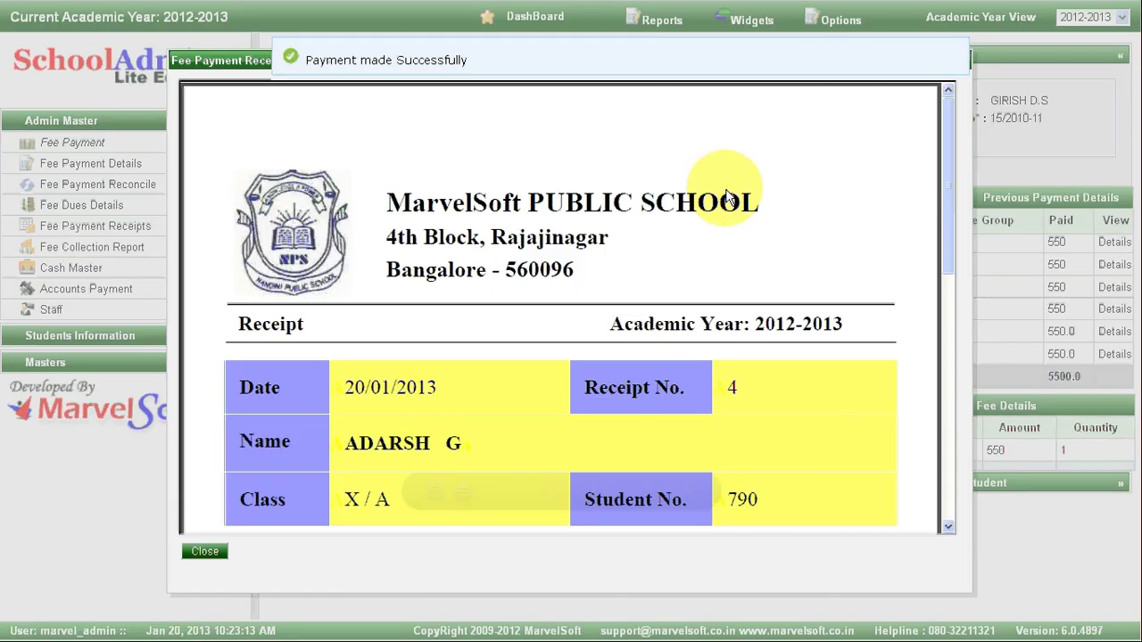
Scroll the admission fee receipt down to the 5000 total, then close it.
{"action": "left_click", "coordinate": [948, 176]}
{"action": "left_click_drag", "start_coordinate": [948, 177], "coordinate": [969, 301]}
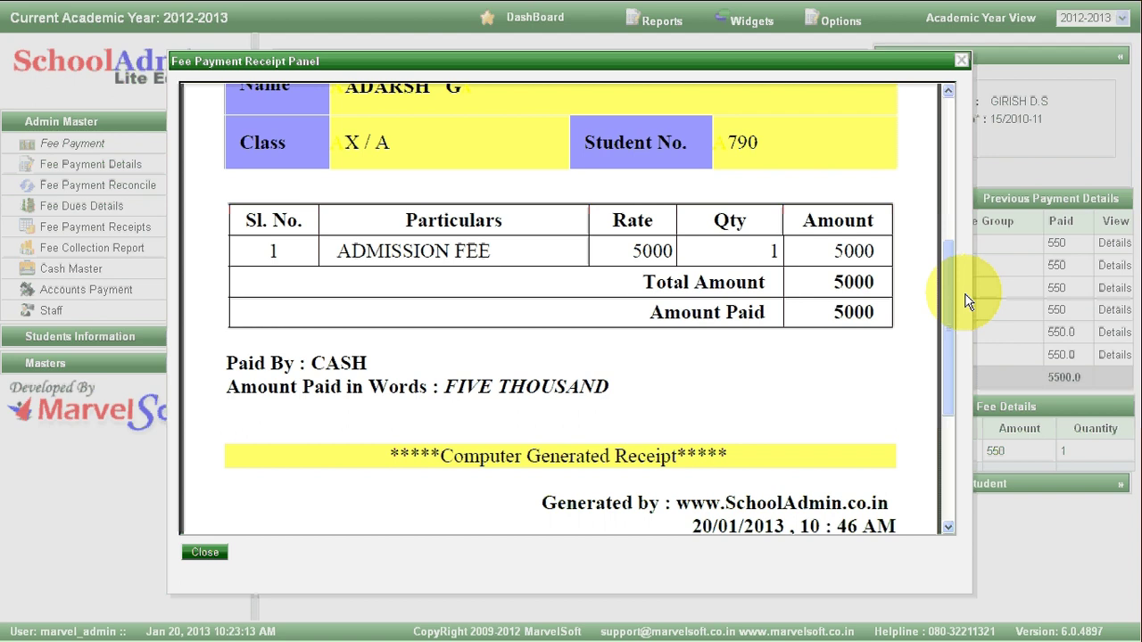
{"action": "left_click", "coordinate": [205, 552]}
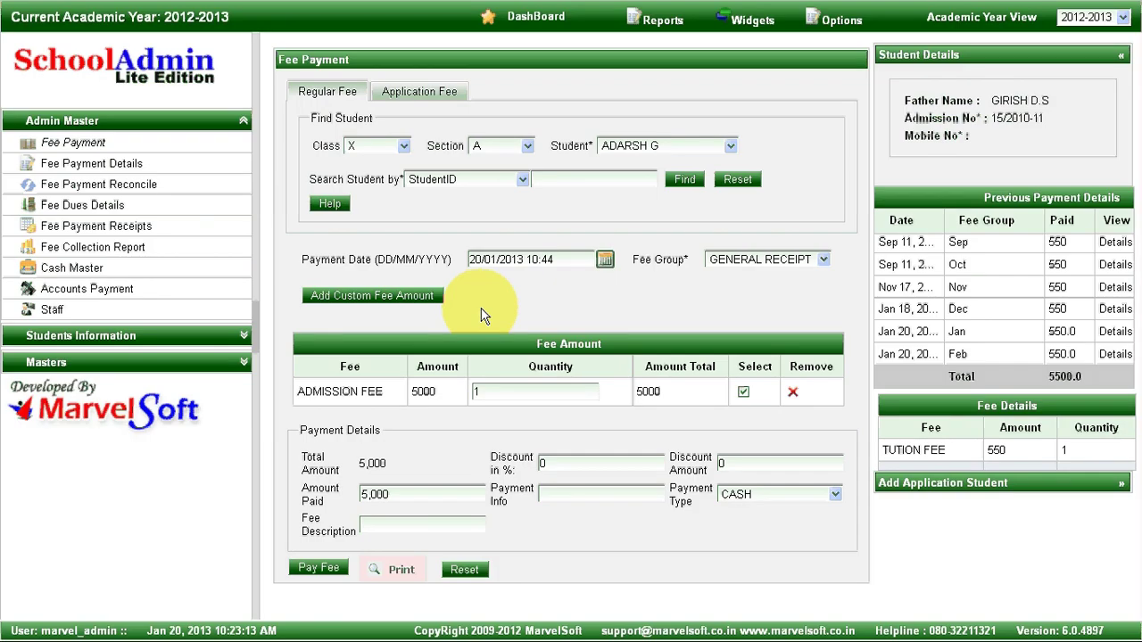
Reselect GENERAL RECEIPT and add a 2000 COMPUTER FEE as a custom fee amount.
{"action": "left_click", "coordinate": [759, 260]}
{"action": "left_click", "coordinate": [763, 260]}
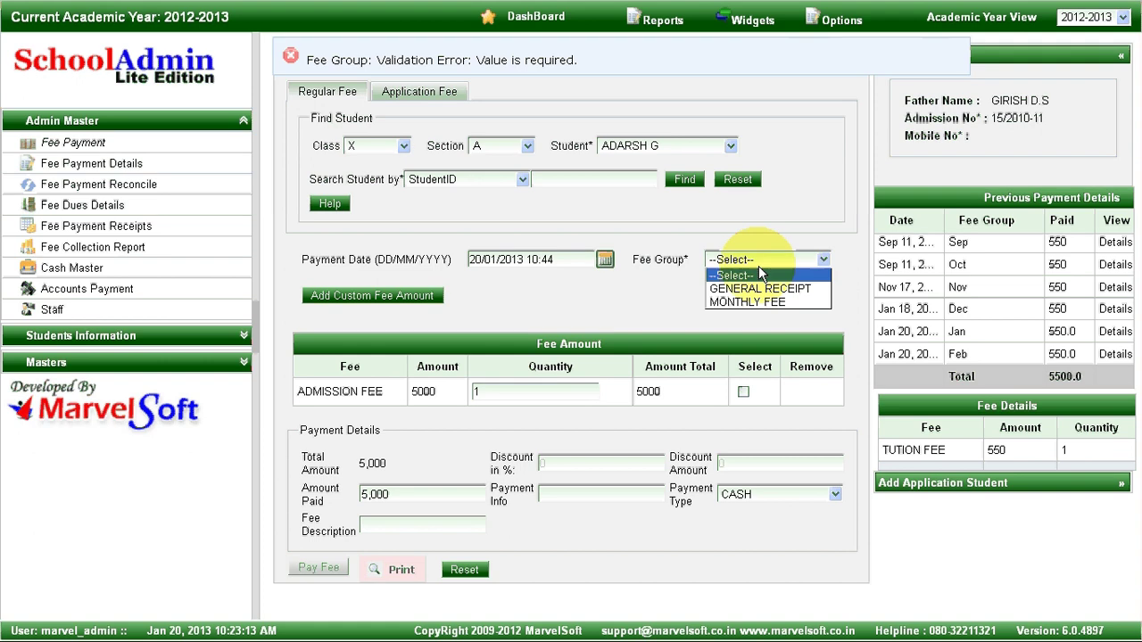
{"action": "left_click", "coordinate": [759, 288]}
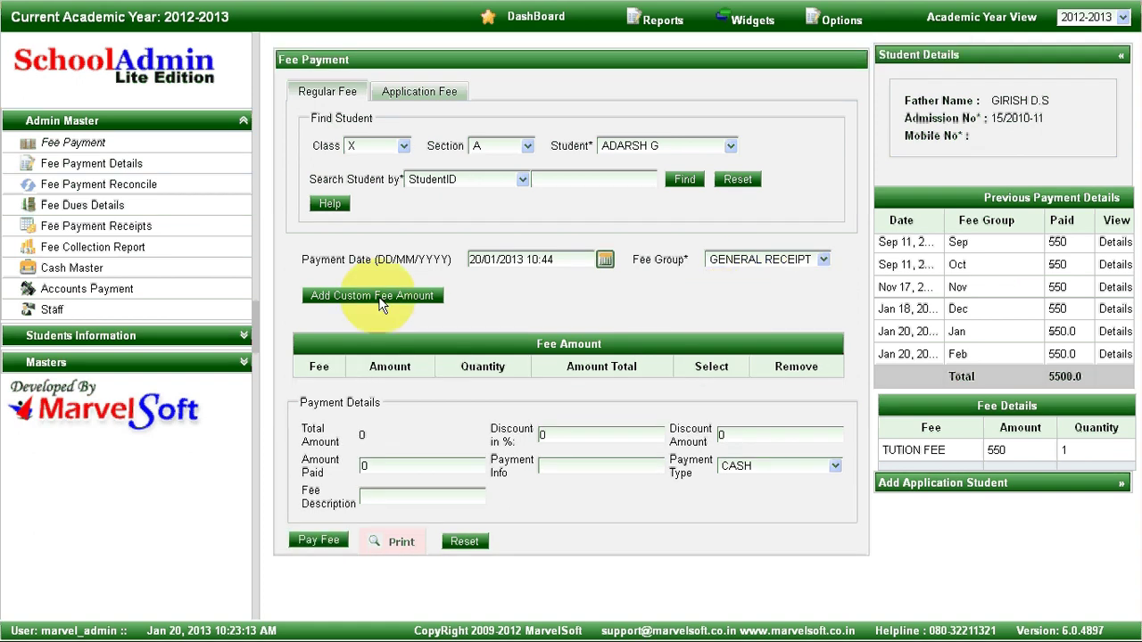
{"action": "left_click", "coordinate": [382, 300]}
{"action": "left_click", "coordinate": [505, 336]}
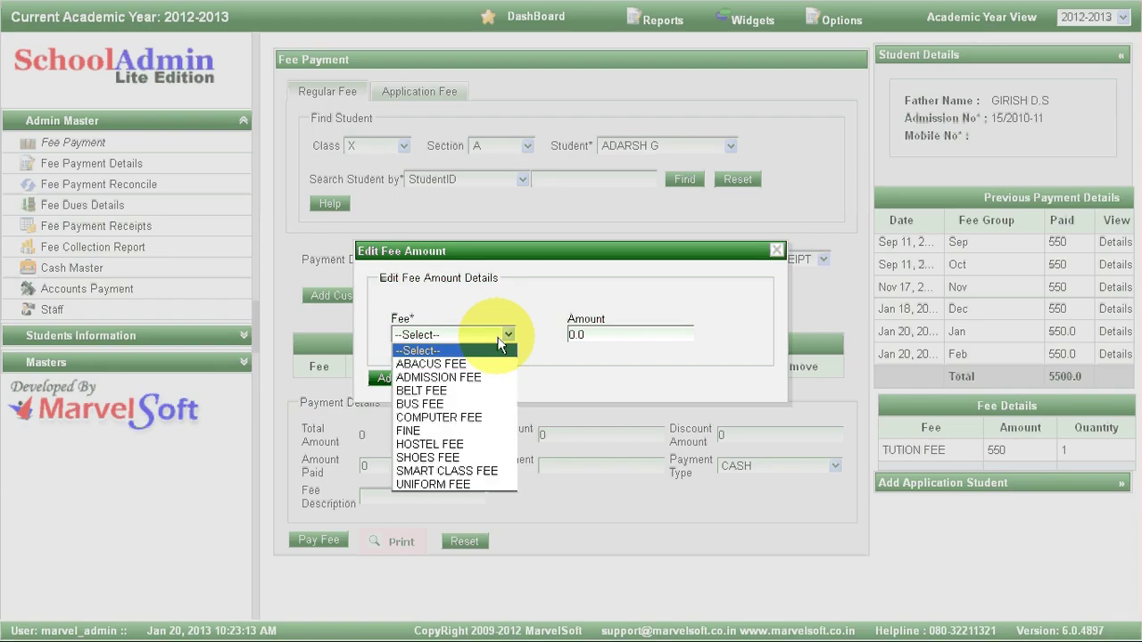
{"action": "left_click", "coordinate": [472, 419]}
{"action": "type", "text": "2000"}
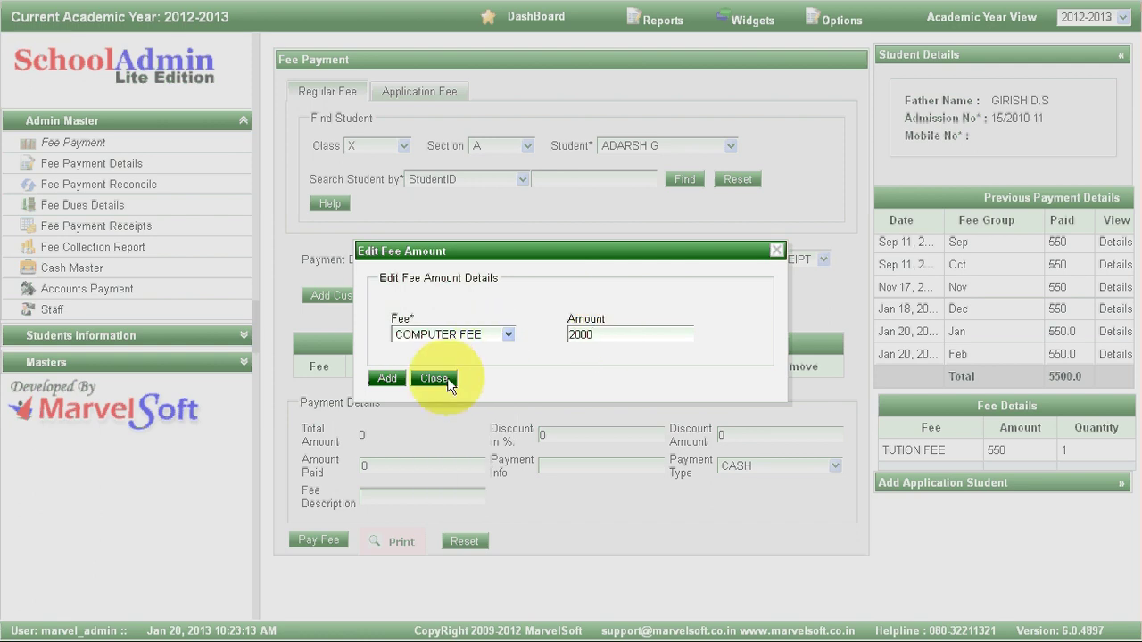
{"action": "left_click", "coordinate": [401, 378]}
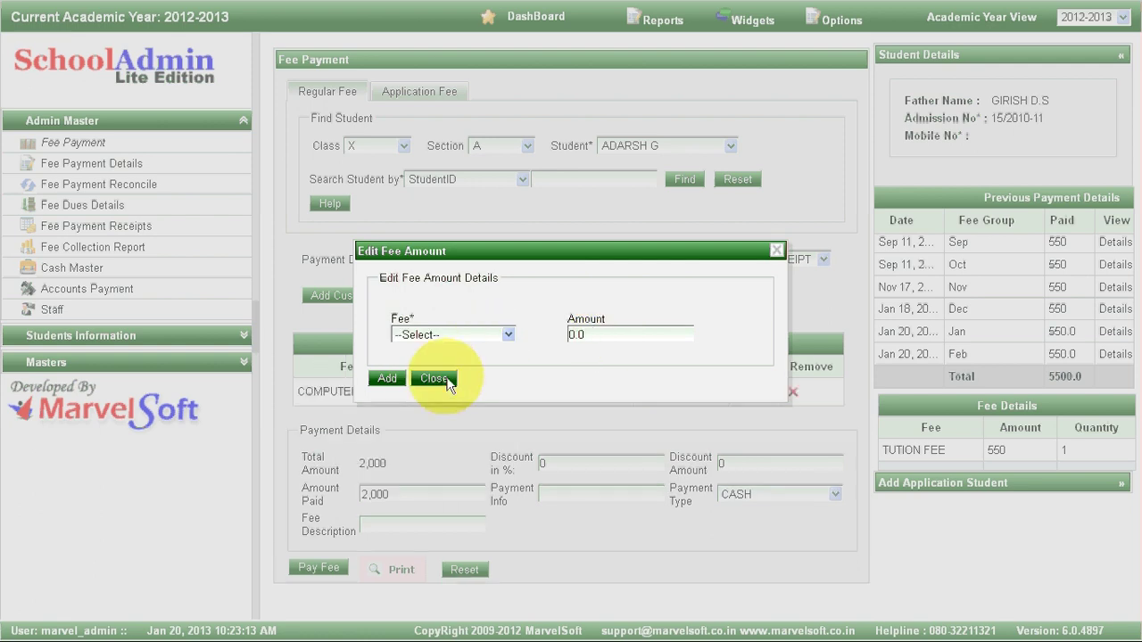
{"action": "left_click", "coordinate": [571, 484]}
Apply a 20% discount so 1,600 is due, and record the payment.
{"action": "type", "text": "20"}
{"action": "left_click", "coordinate": [390, 526]}
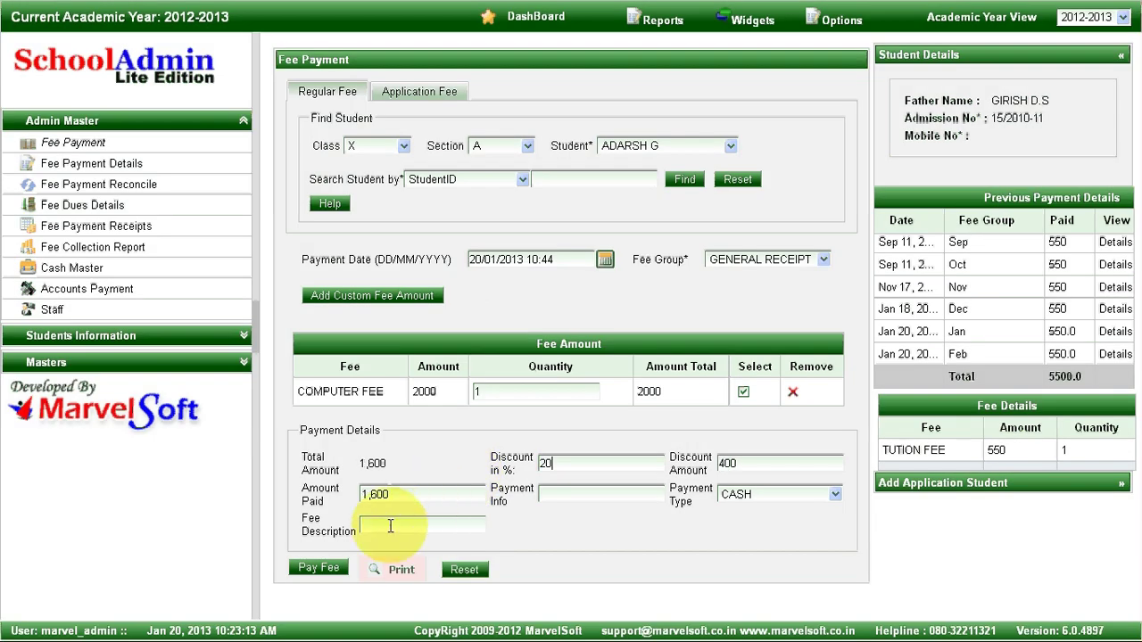
{"action": "left_click", "coordinate": [320, 568]}
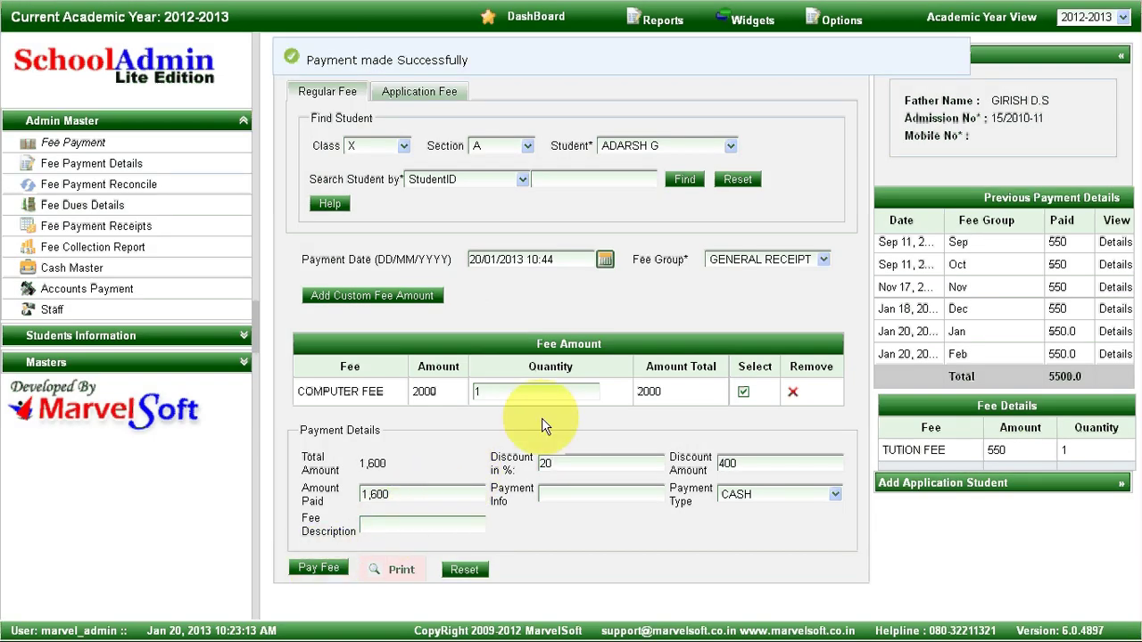
Scroll the computer fee receipt to the ONE THOUSAND SIX HUNDRED total, then close it.
{"action": "left_click", "coordinate": [398, 569]}
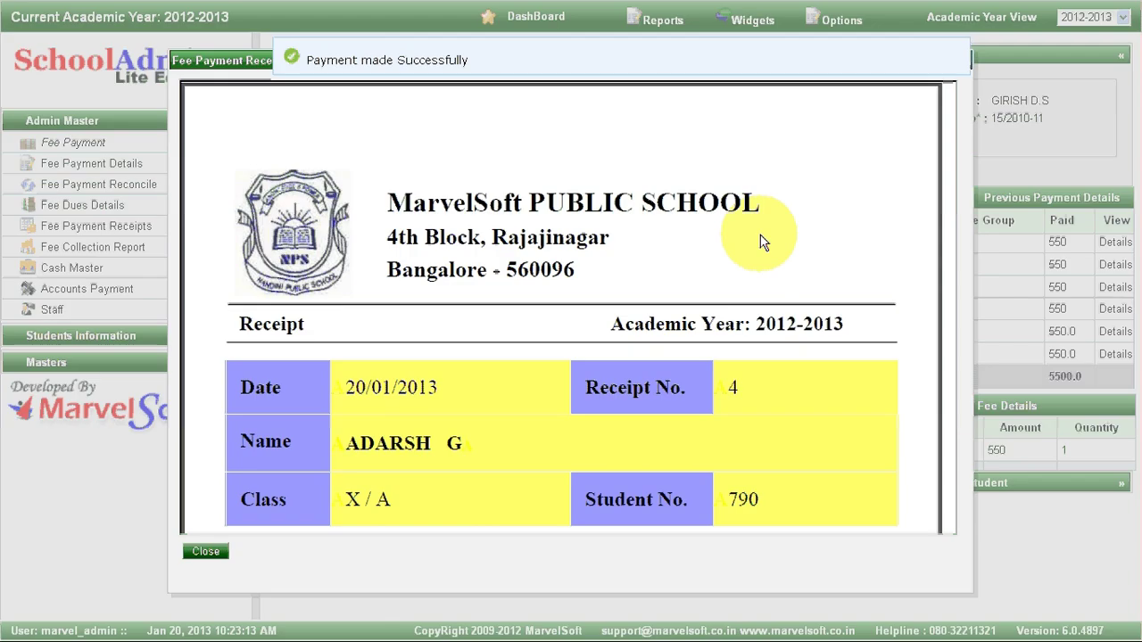
{"action": "left_click_drag", "start_coordinate": [948, 204], "coordinate": [938, 382]}
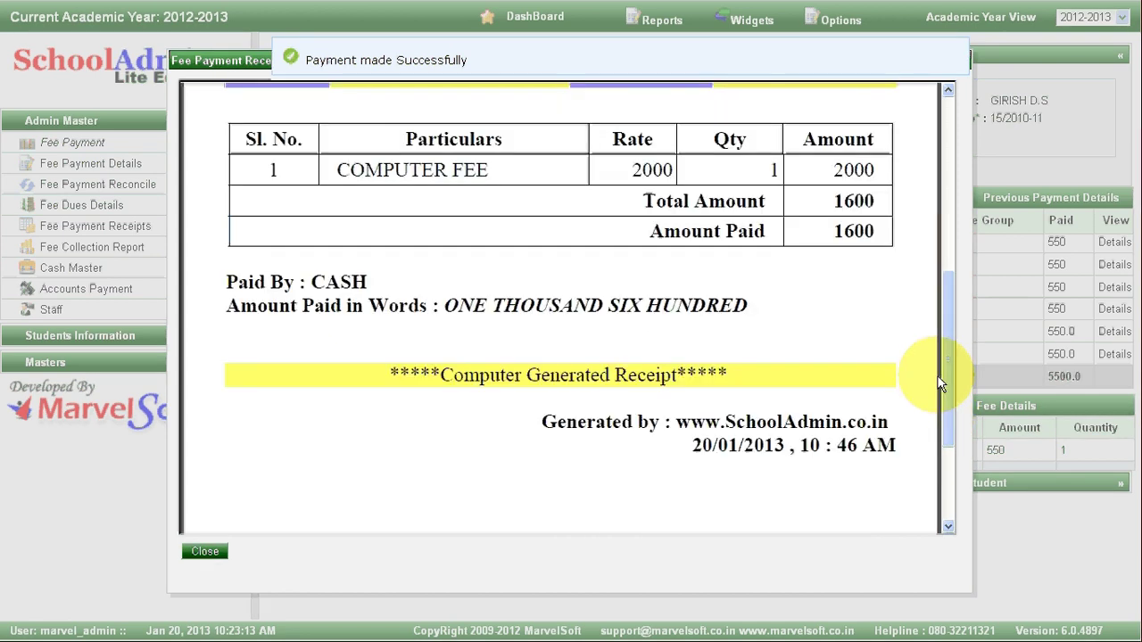
{"action": "left_click", "coordinate": [205, 551]}
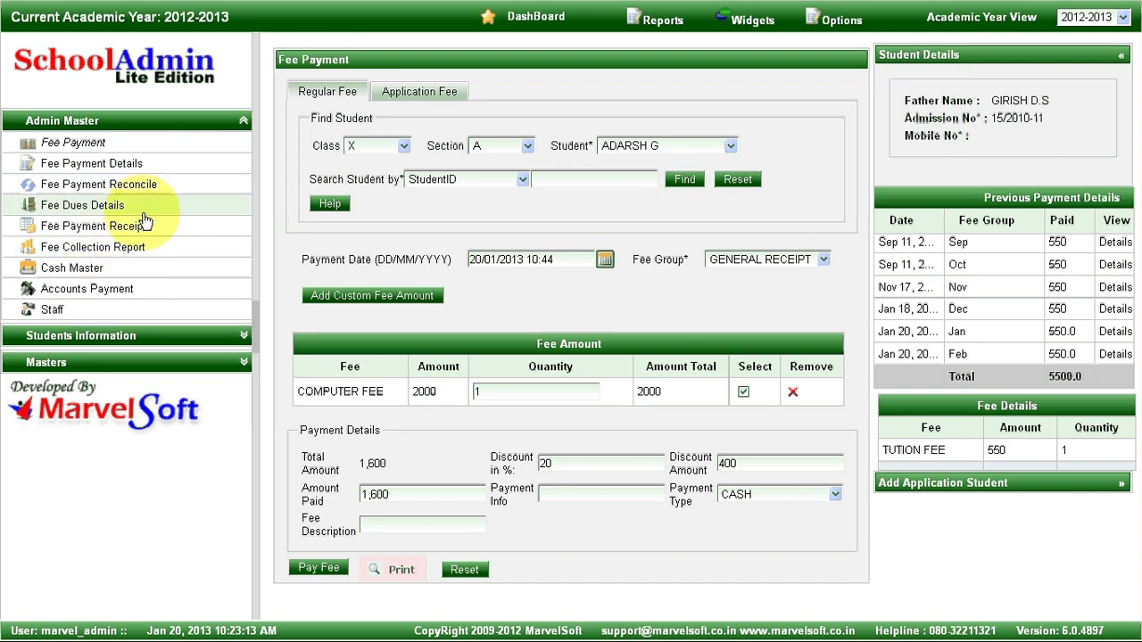
List the 20/01/2013 collections totalling 7,700, preview the printable report, then open Fee Due Details.
{"action": "left_click", "coordinate": [123, 247]}
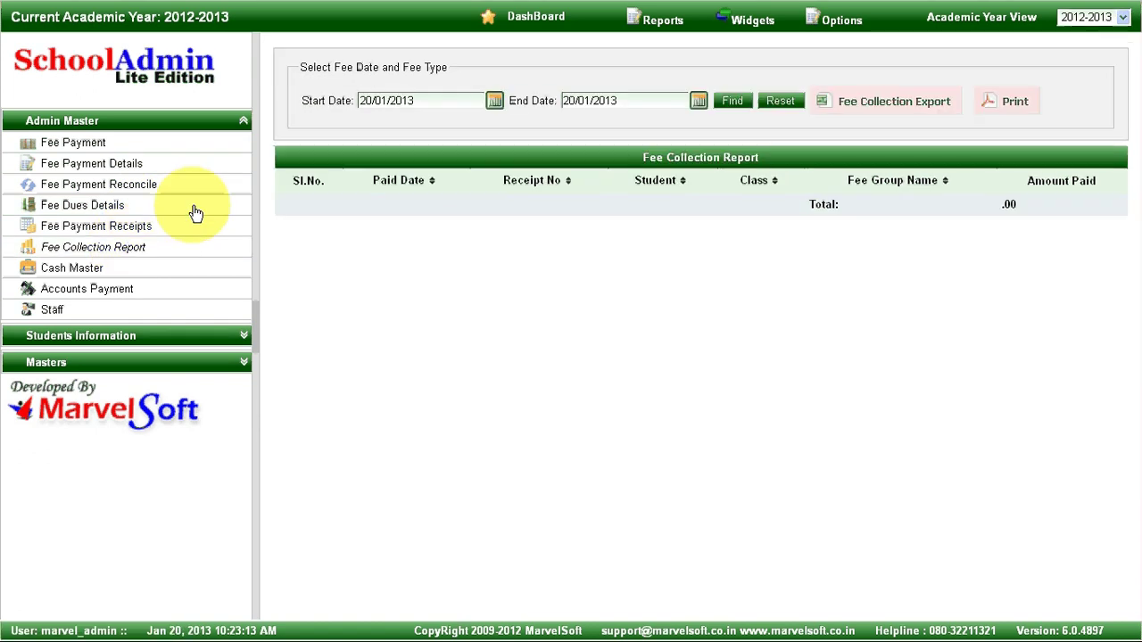
{"action": "left_click", "coordinate": [733, 102]}
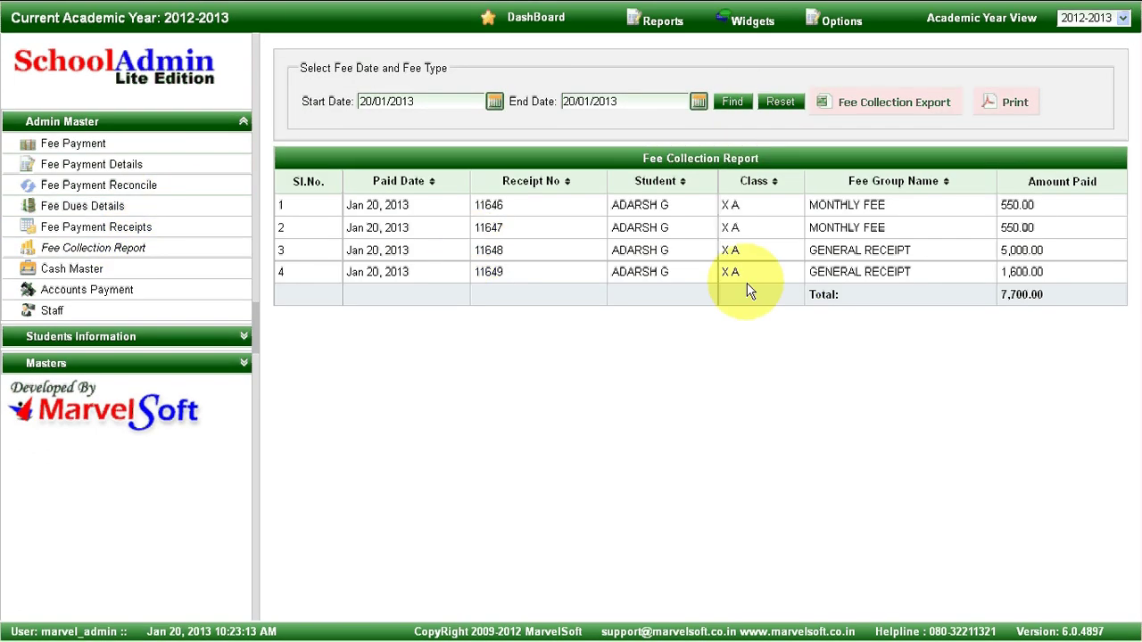
{"action": "left_click", "coordinate": [1007, 105]}
{"action": "mouse_move", "coordinate": [945, 174]}
{"action": "left_mouse_down"}
{"action": "mouse_move", "coordinate": [963, 253]}
{"action": "mouse_move", "coordinate": [948, 189]}
{"action": "left_mouse_up"}
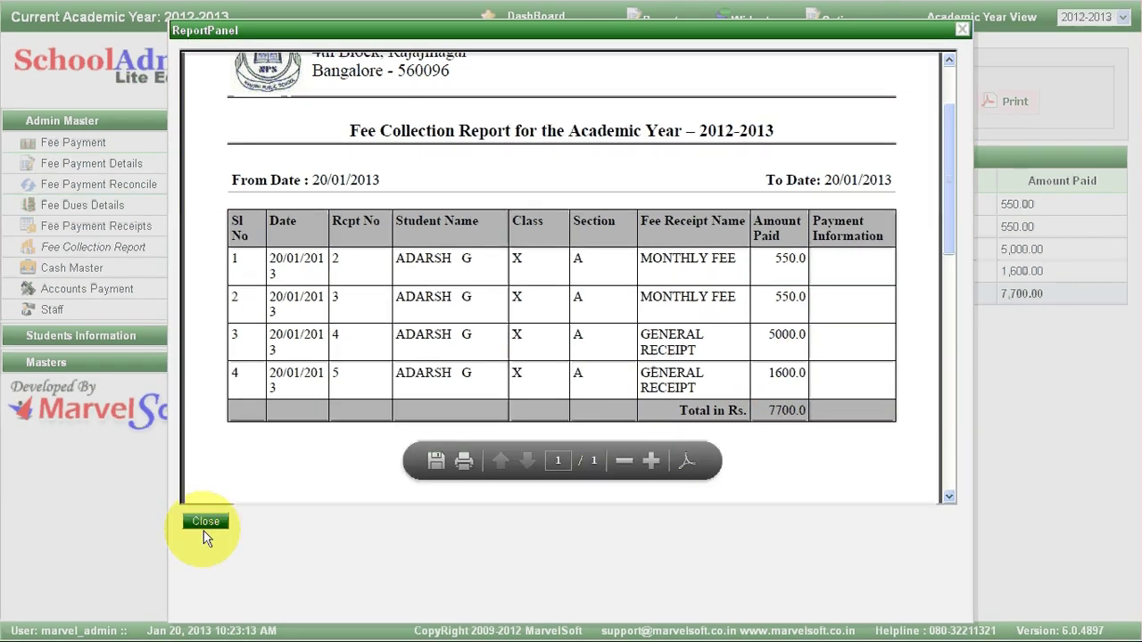
{"action": "left_click", "coordinate": [206, 522]}
{"action": "left_click", "coordinate": [116, 212]}
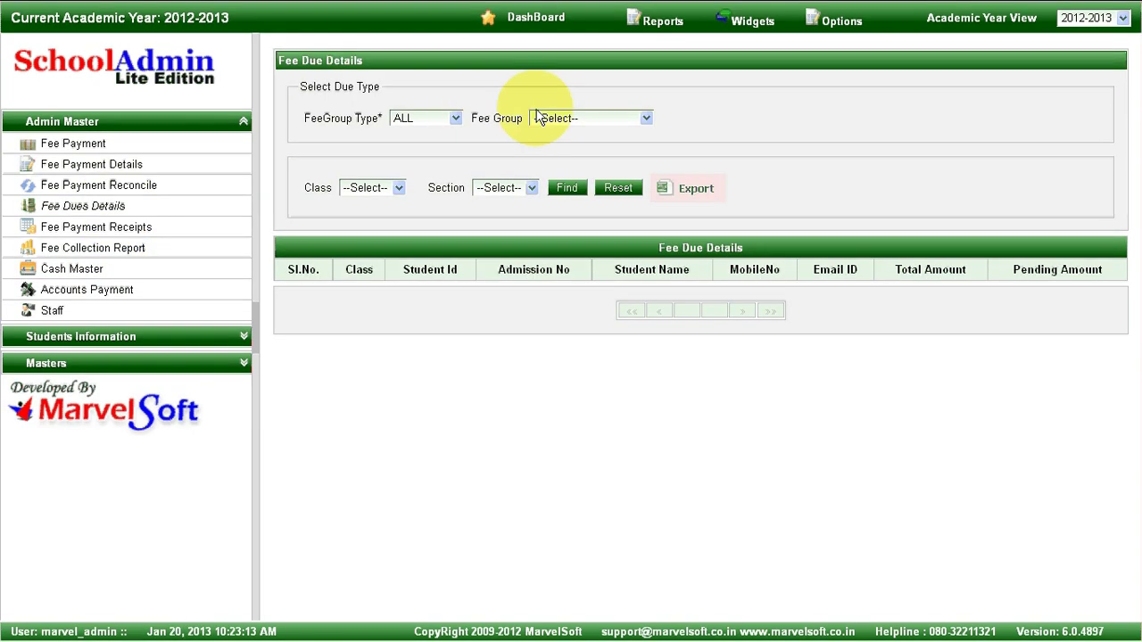
Find Jan dues for MONTHLY / MONTHLY FEE, class X, section A.
{"action": "left_click", "coordinate": [456, 125]}
{"action": "left_click", "coordinate": [429, 170]}
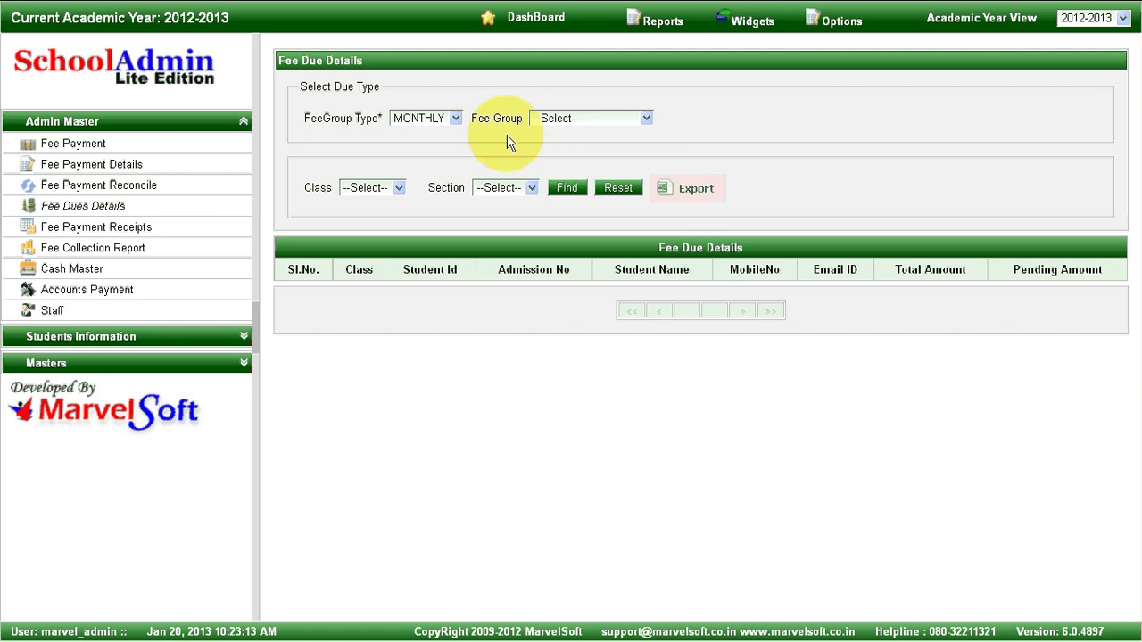
{"action": "left_click", "coordinate": [588, 126]}
{"action": "left_click", "coordinate": [574, 145]}
{"action": "left_click", "coordinate": [747, 125]}
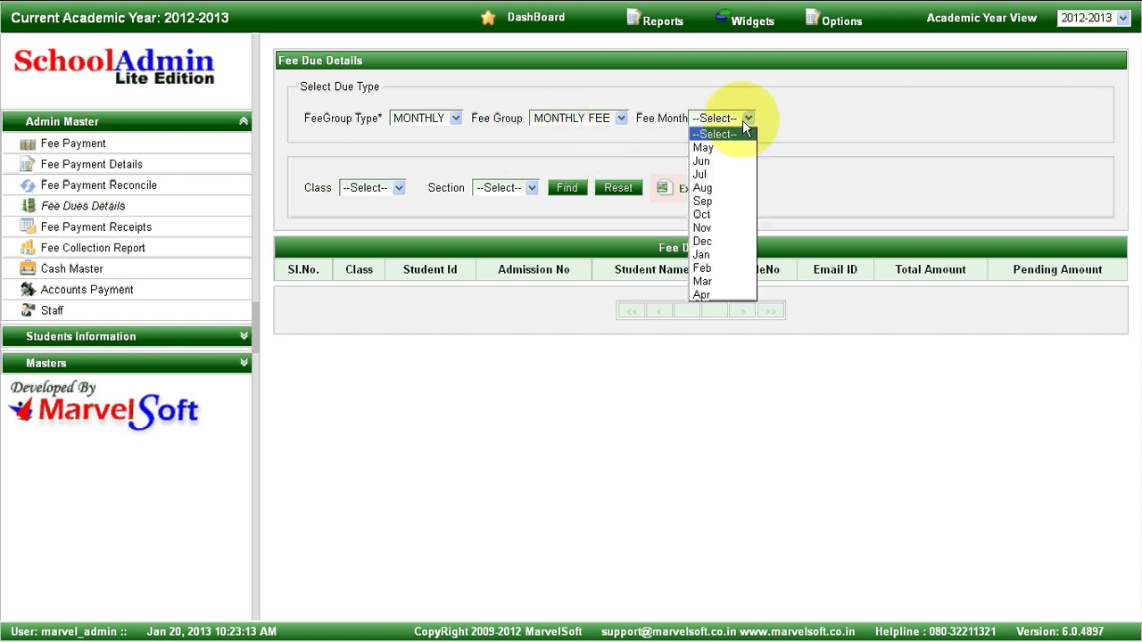
{"action": "left_click", "coordinate": [728, 254]}
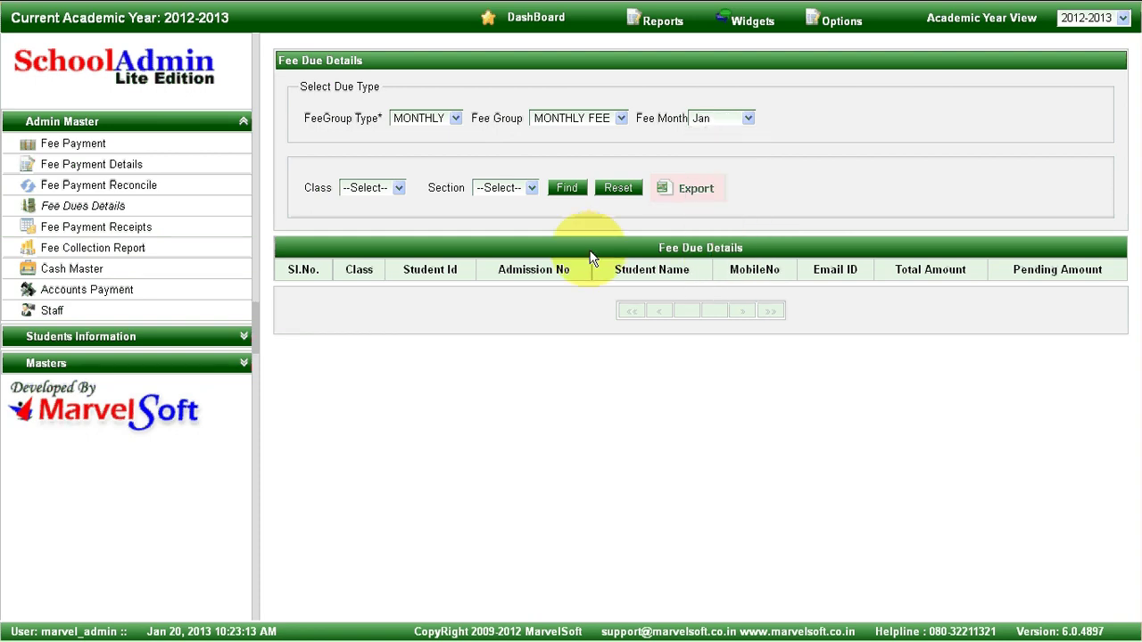
{"action": "left_click", "coordinate": [376, 190]}
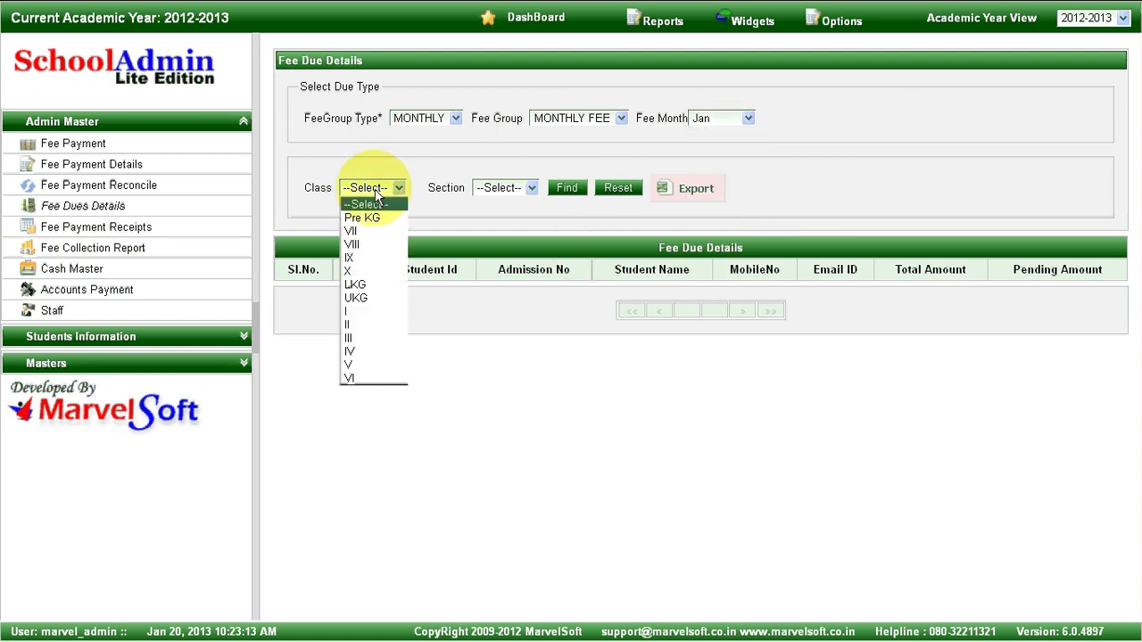
{"action": "left_click", "coordinate": [366, 271]}
{"action": "left_click", "coordinate": [510, 188]}
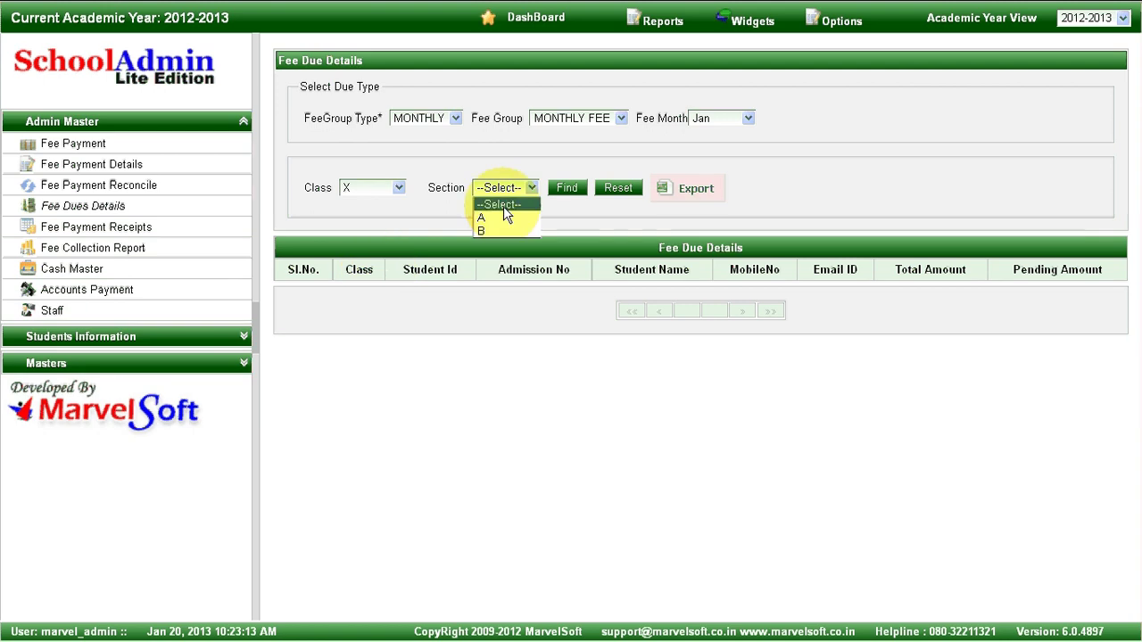
{"action": "left_click", "coordinate": [502, 217]}
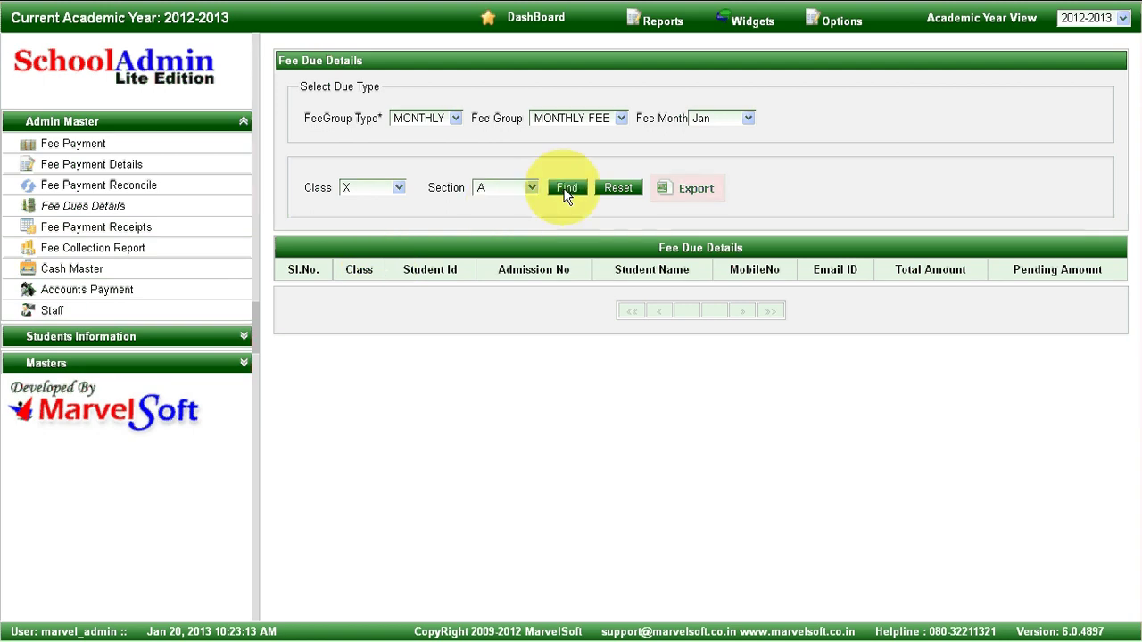
{"action": "left_click", "coordinate": [564, 192]}
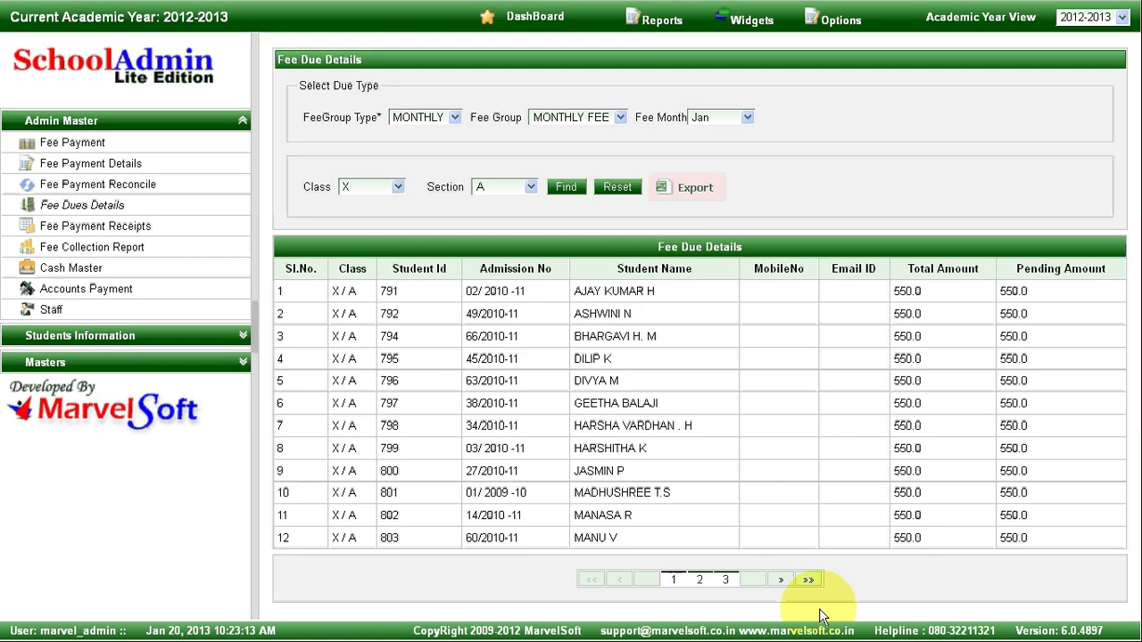
Page through all 30 students' 550.0 dues, then open Staff Master.
{"action": "left_click", "coordinate": [726, 581]}
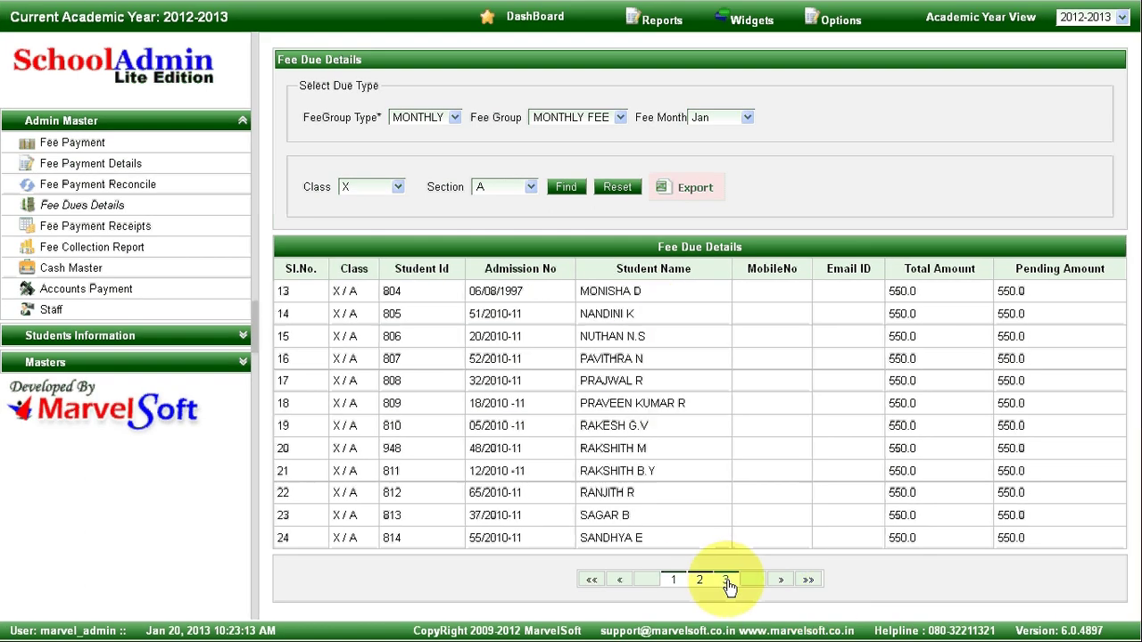
{"action": "left_click", "coordinate": [726, 580]}
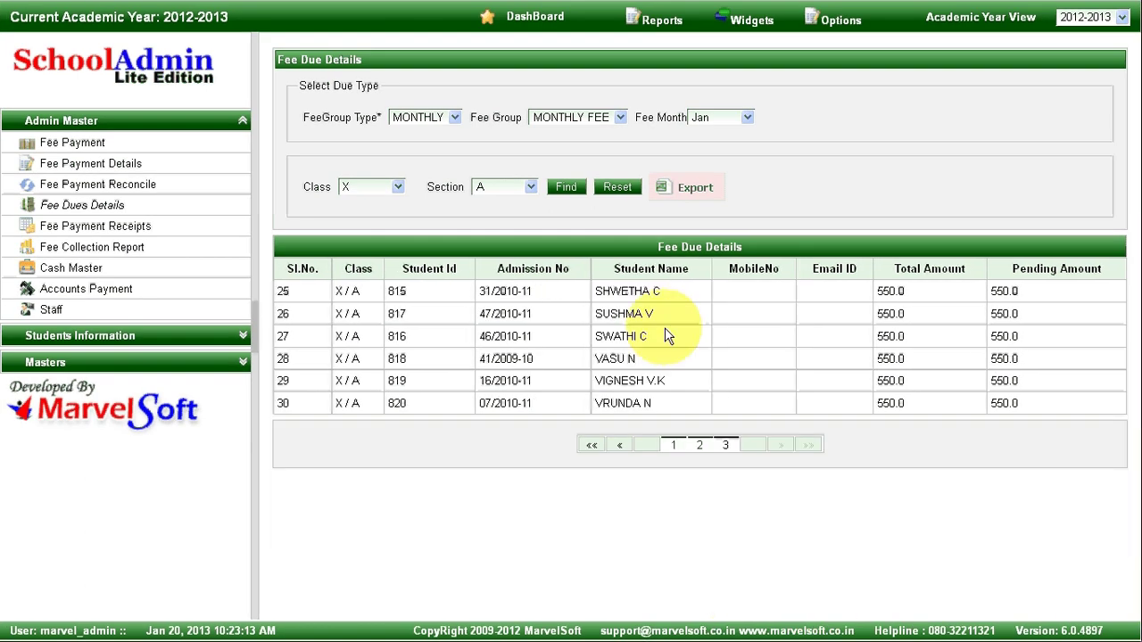
{"action": "left_click", "coordinate": [701, 199]}
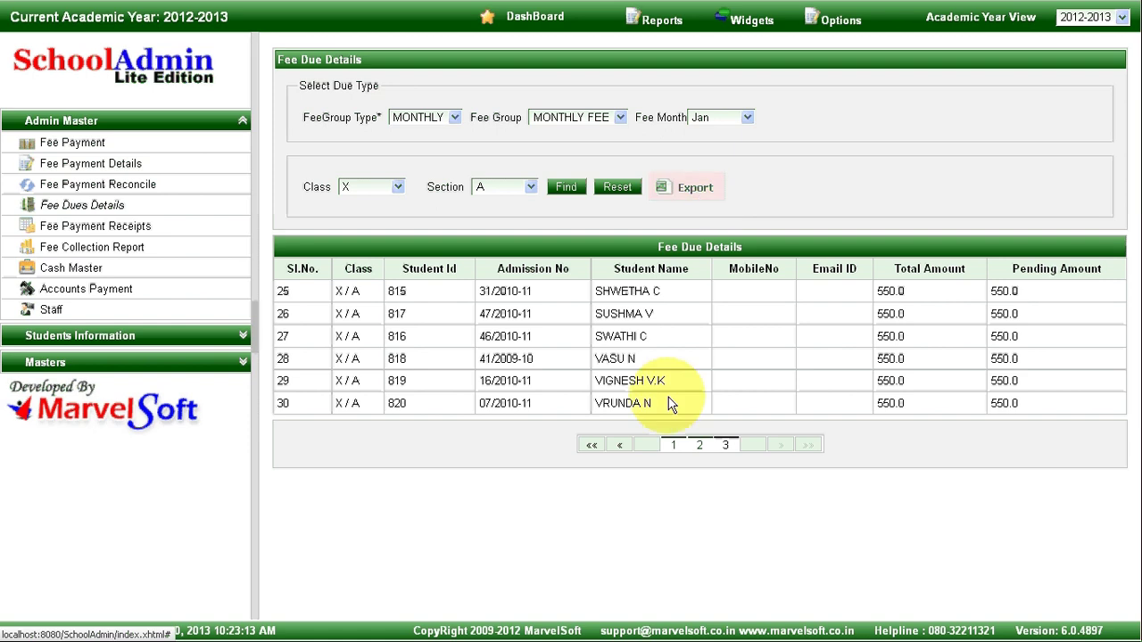
{"action": "left_click", "coordinate": [673, 446]}
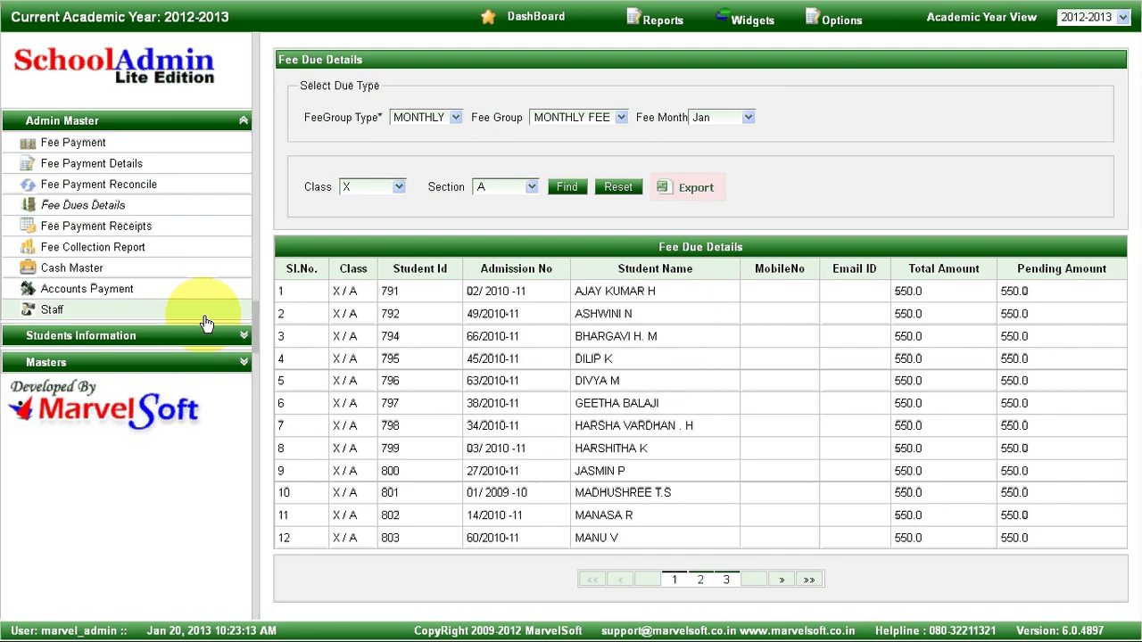
{"action": "left_click", "coordinate": [101, 314]}
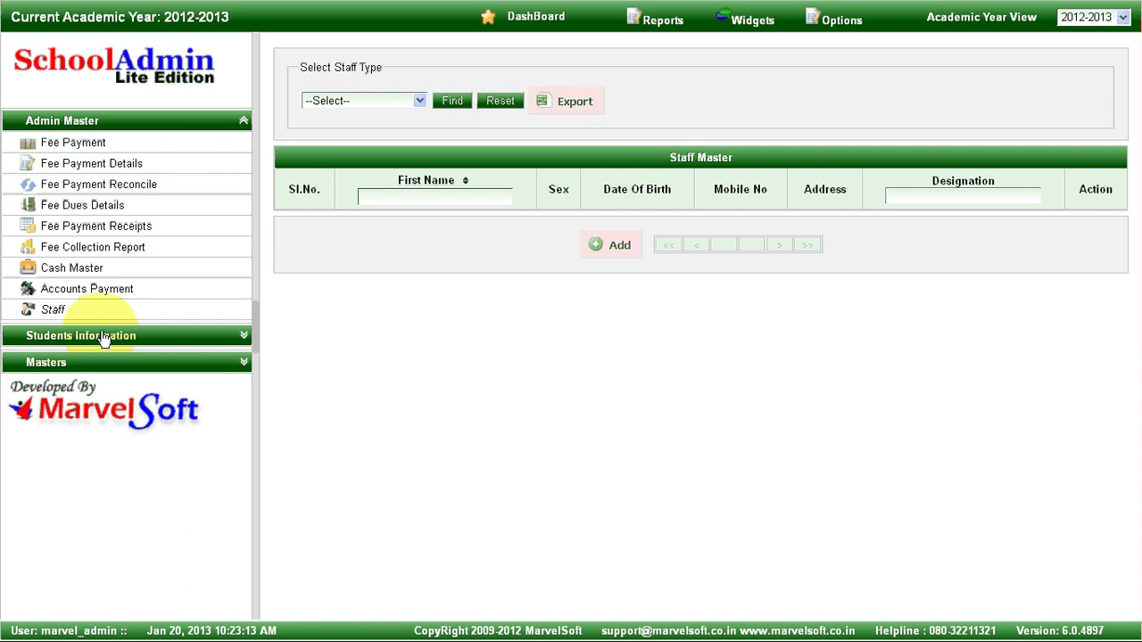
Expand Students Information and Masters, then open Contact Manager from Widgets.
{"action": "left_click", "coordinate": [105, 337]}
{"action": "left_click", "coordinate": [115, 301]}
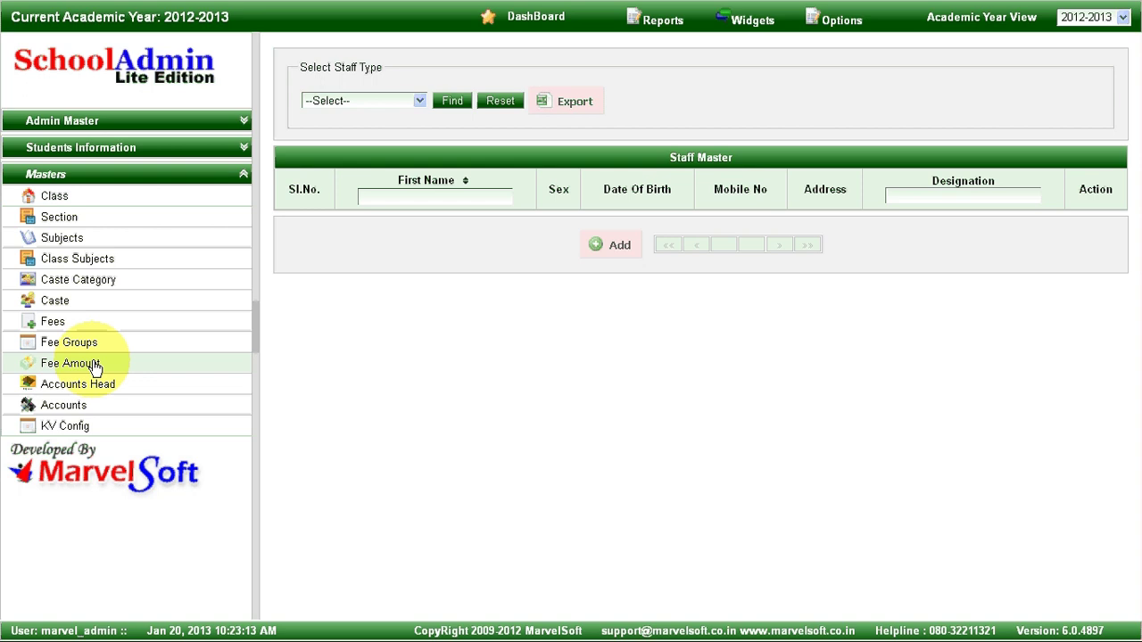
{"action": "left_click", "coordinate": [758, 32]}
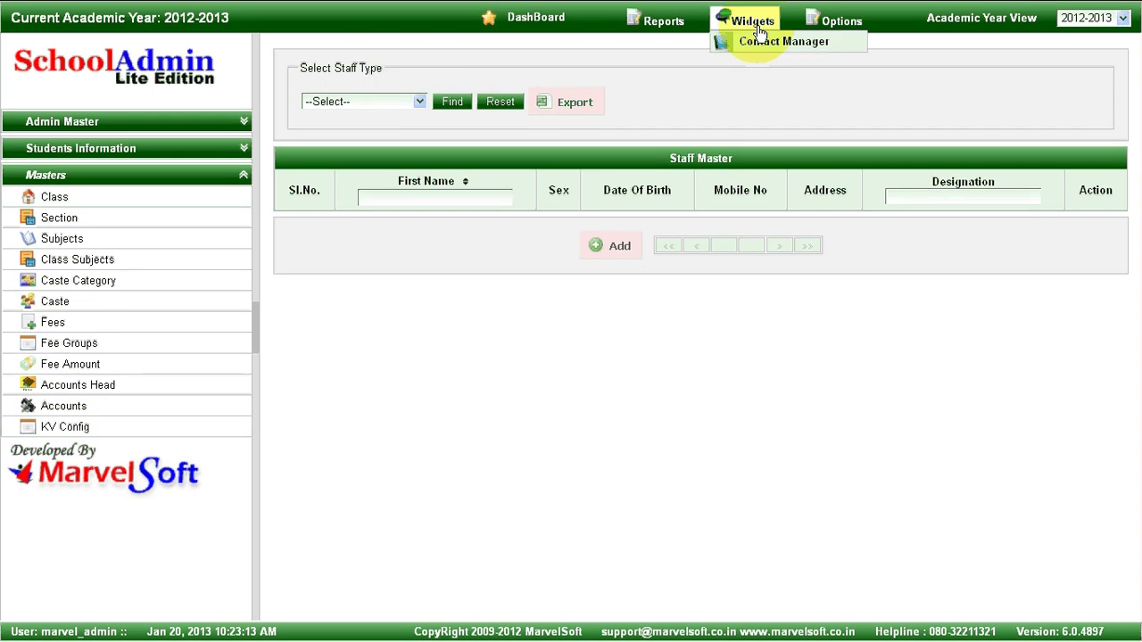
{"action": "left_click", "coordinate": [758, 41]}
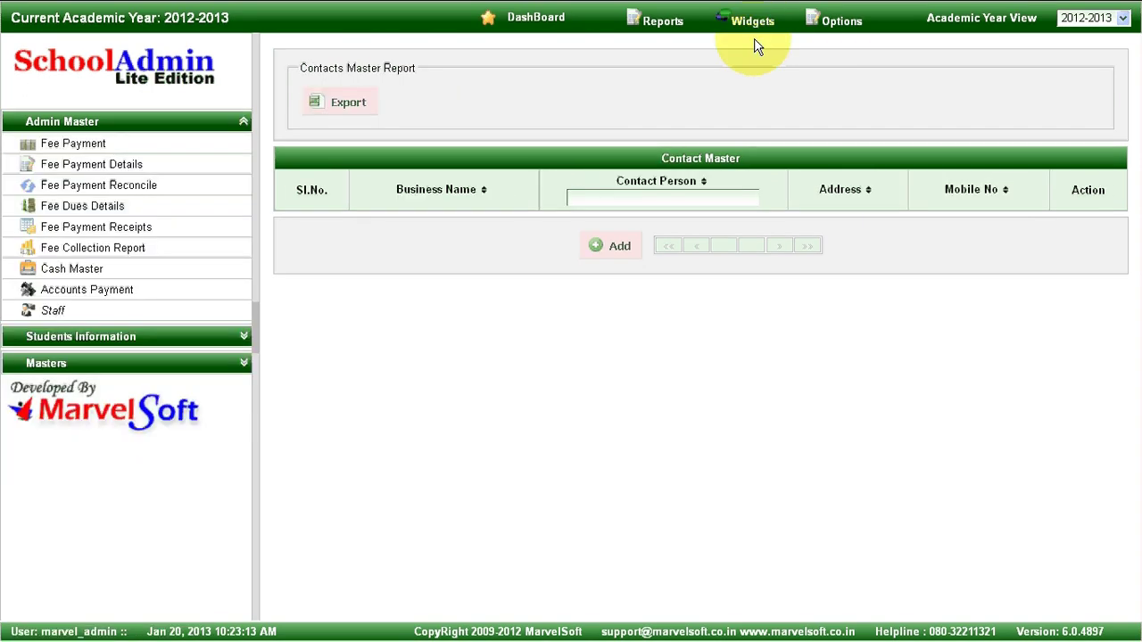
{"action": "left_click", "coordinate": [840, 25]}
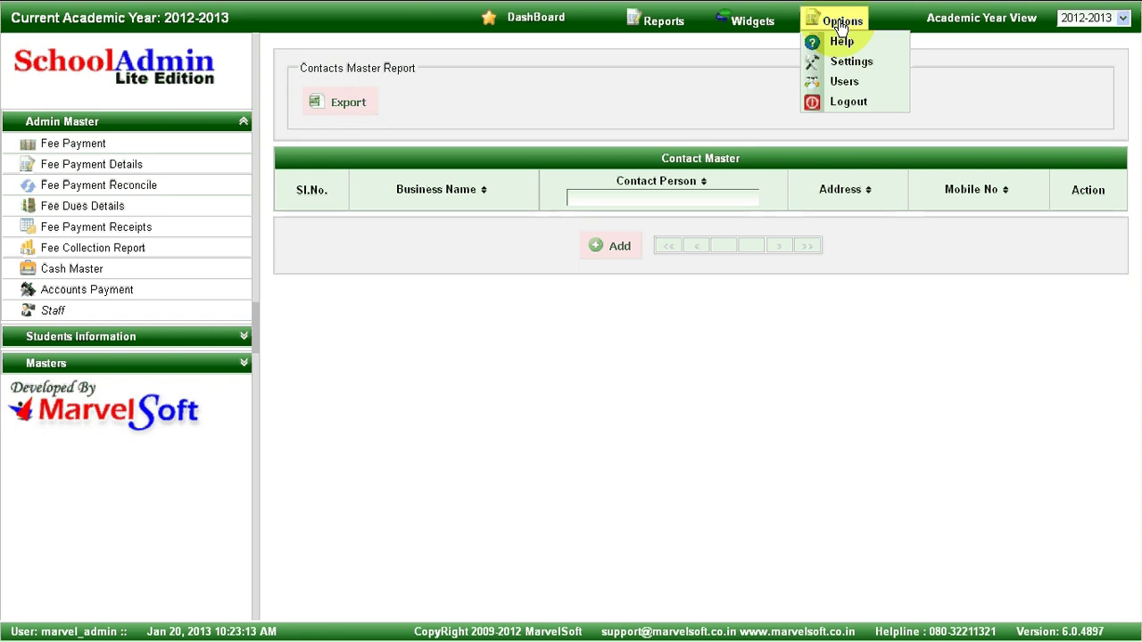
Open Settings and view the Switch Academic Year profiles for 2011-2012 through 2013-2014.
{"action": "left_click", "coordinate": [848, 60]}
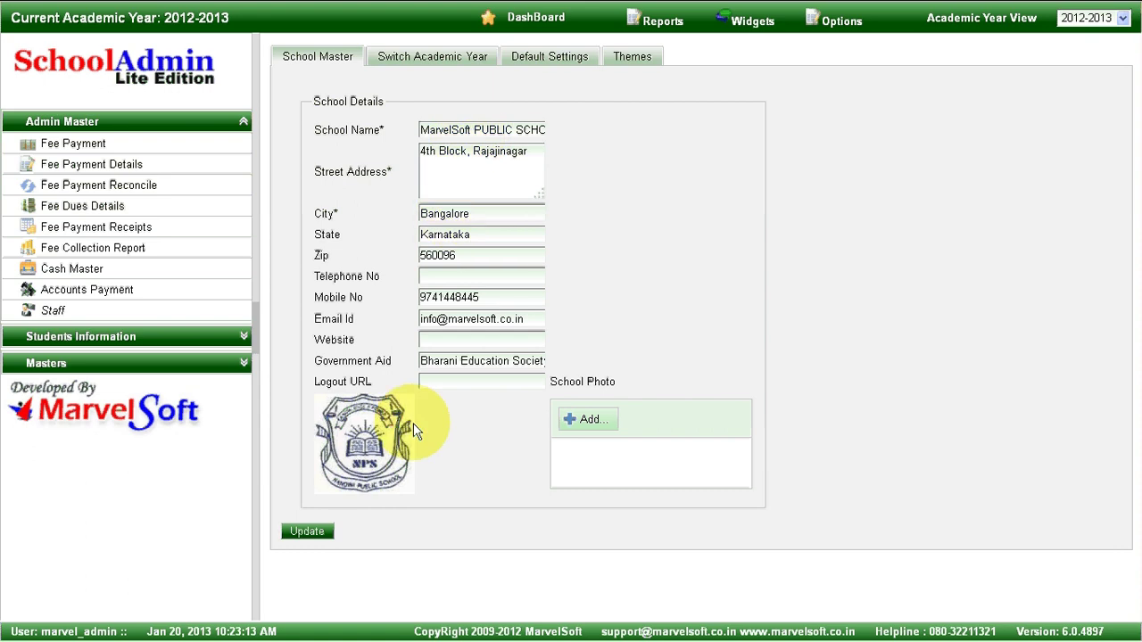
{"action": "left_click", "coordinate": [453, 58]}
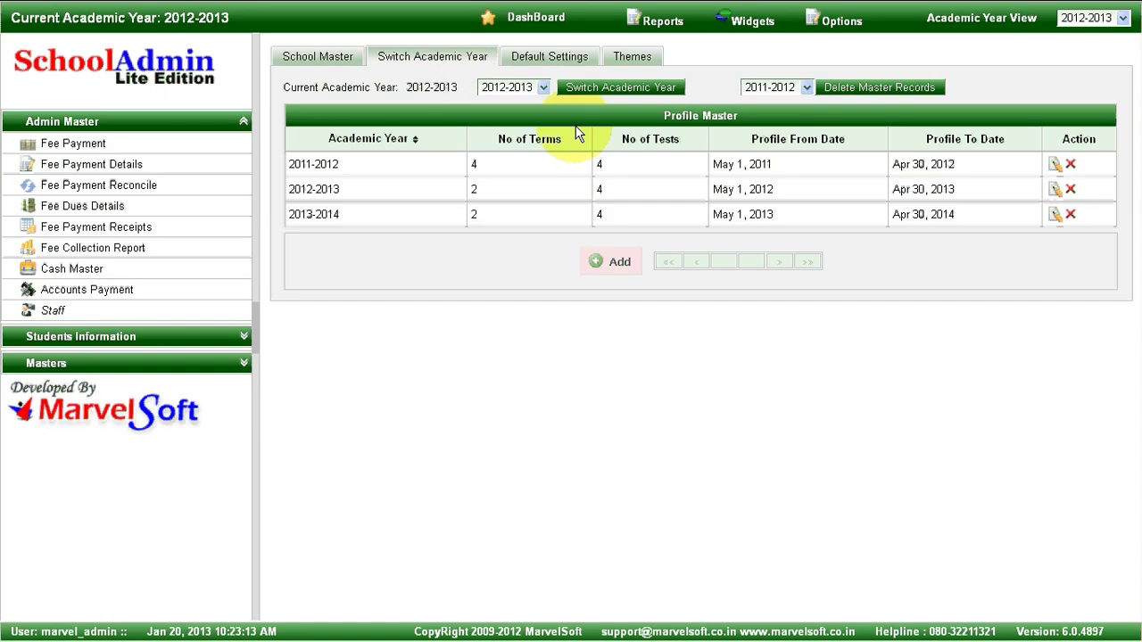